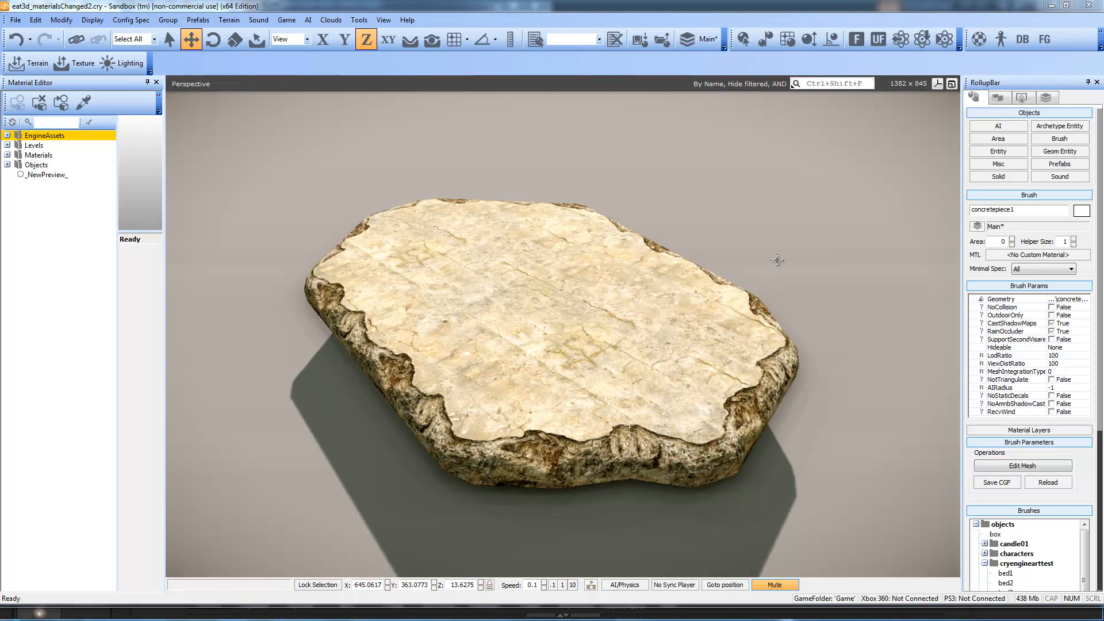
# Step: Examine the concretepiece1 slab in the perspective view, focusing on its chipped edges and surface
pyautogui.moveTo(701, 315); pyautogui.dragTo(700, 315, button='right')
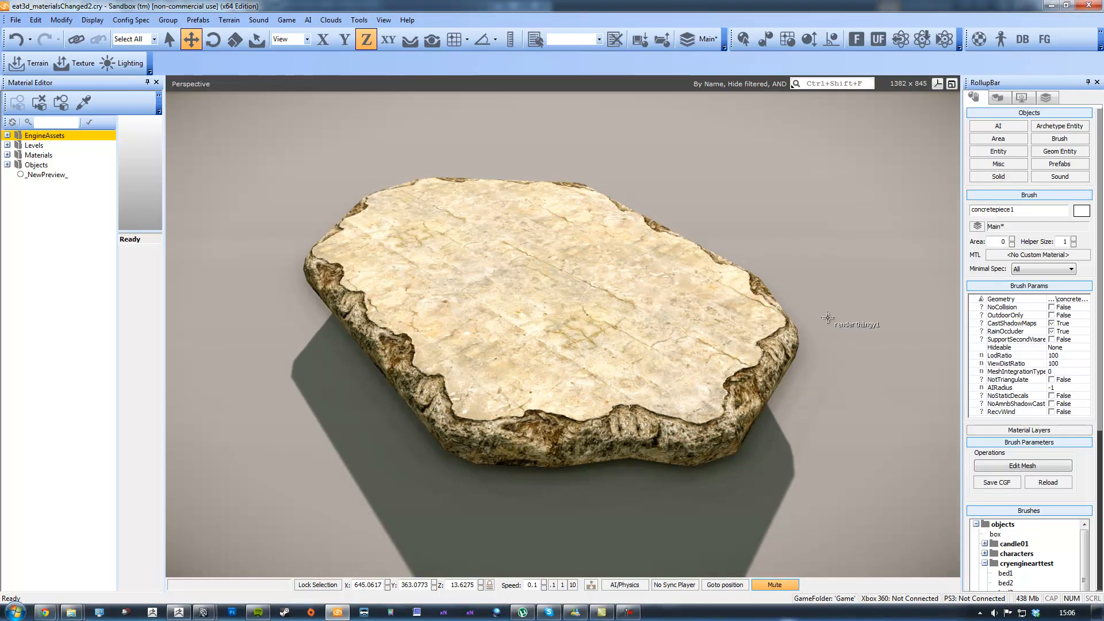
pyautogui.moveTo(804, 326); pyautogui.dragTo(803, 326, button='right')
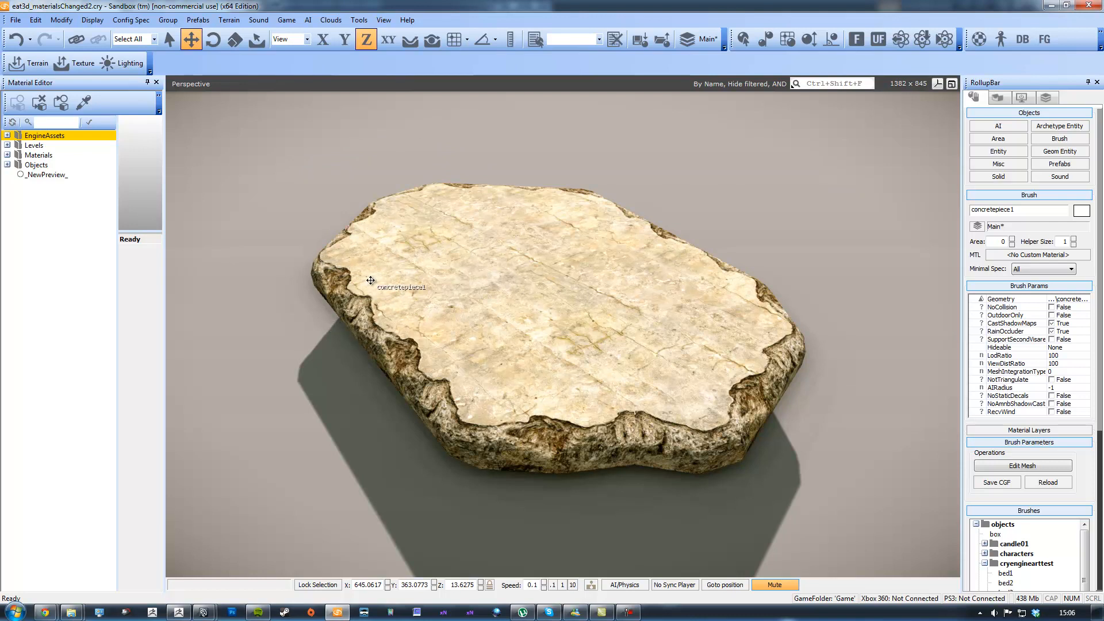
pyautogui.moveTo(369, 281); pyautogui.dragTo(368, 280, button='right')
pyautogui.moveTo(460, 311); pyautogui.dragTo(478, 280, button='right')
pyautogui.scroll(-5, 477, 280)
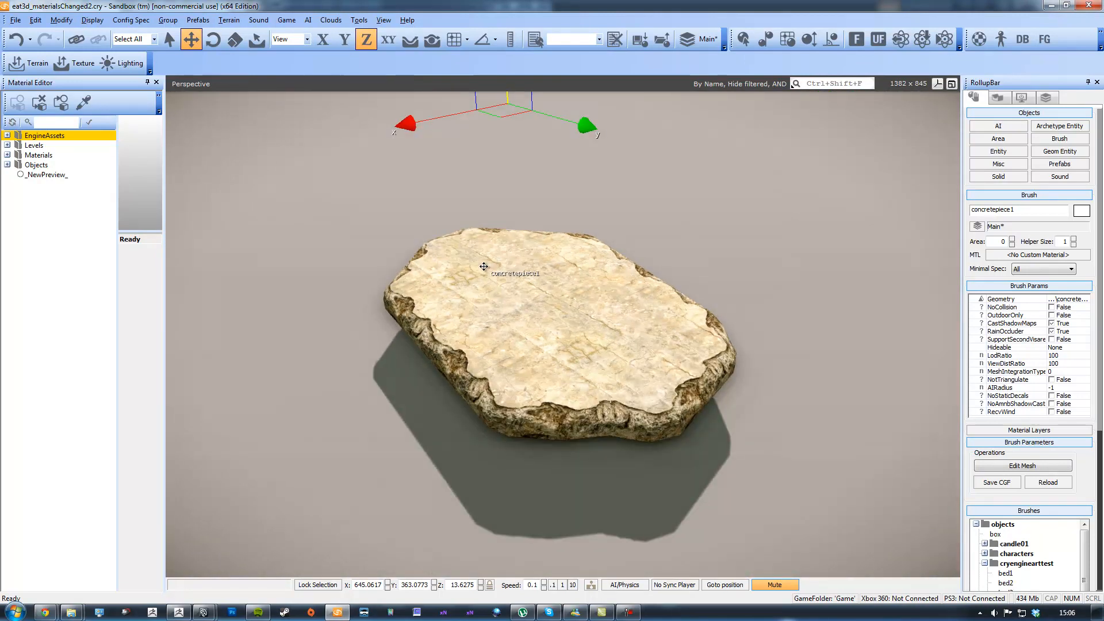
pyautogui.scroll(4, 485, 269)
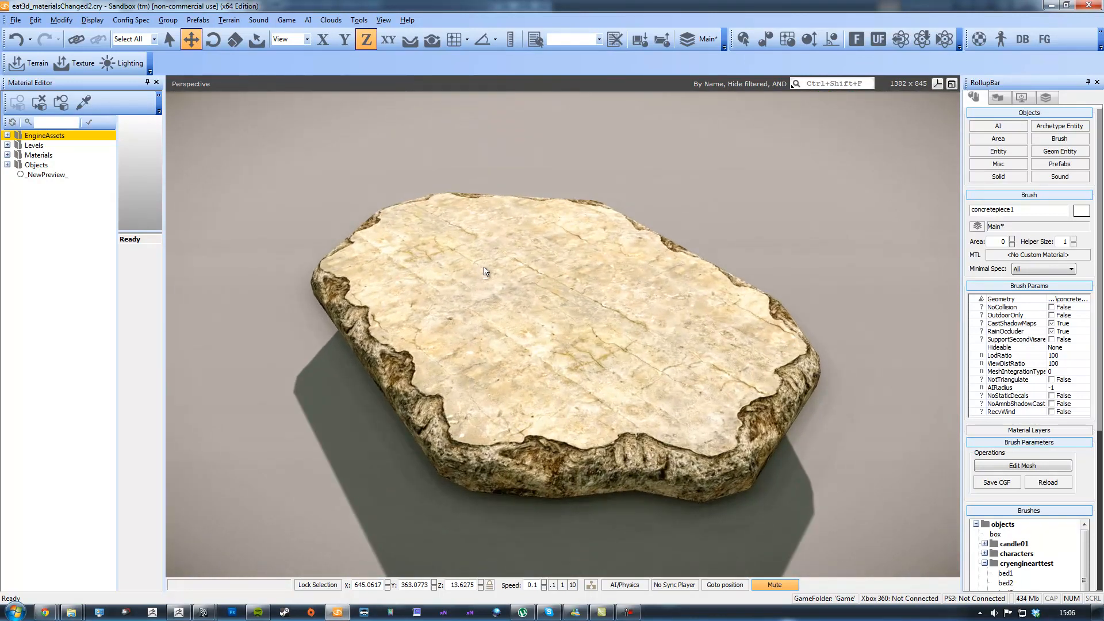
pyautogui.click(82, 104)
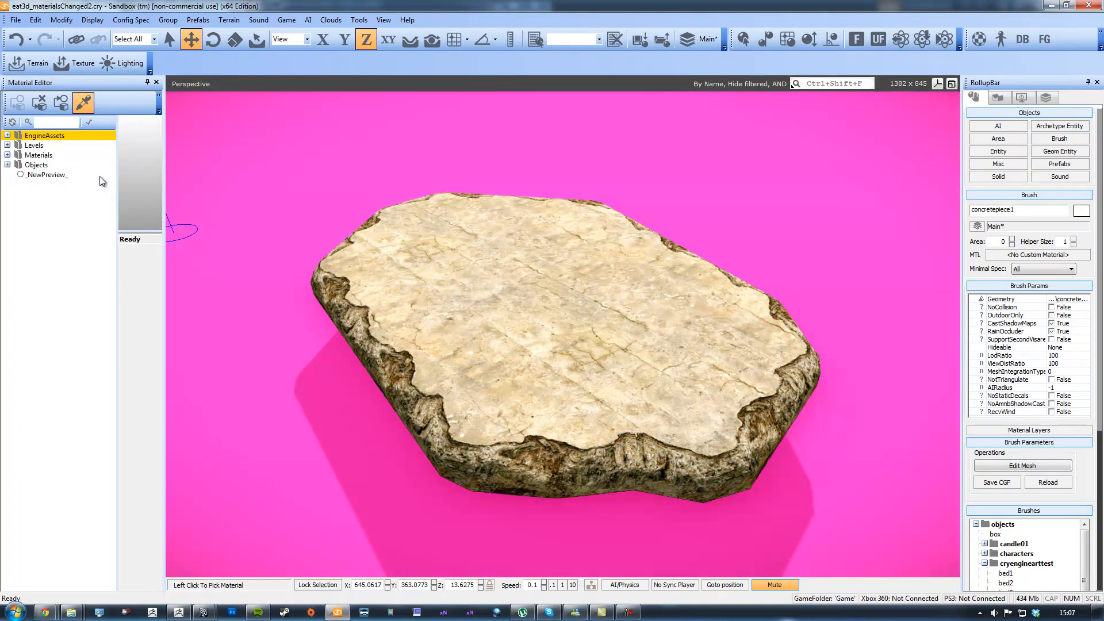
pyautogui.click(83, 103)
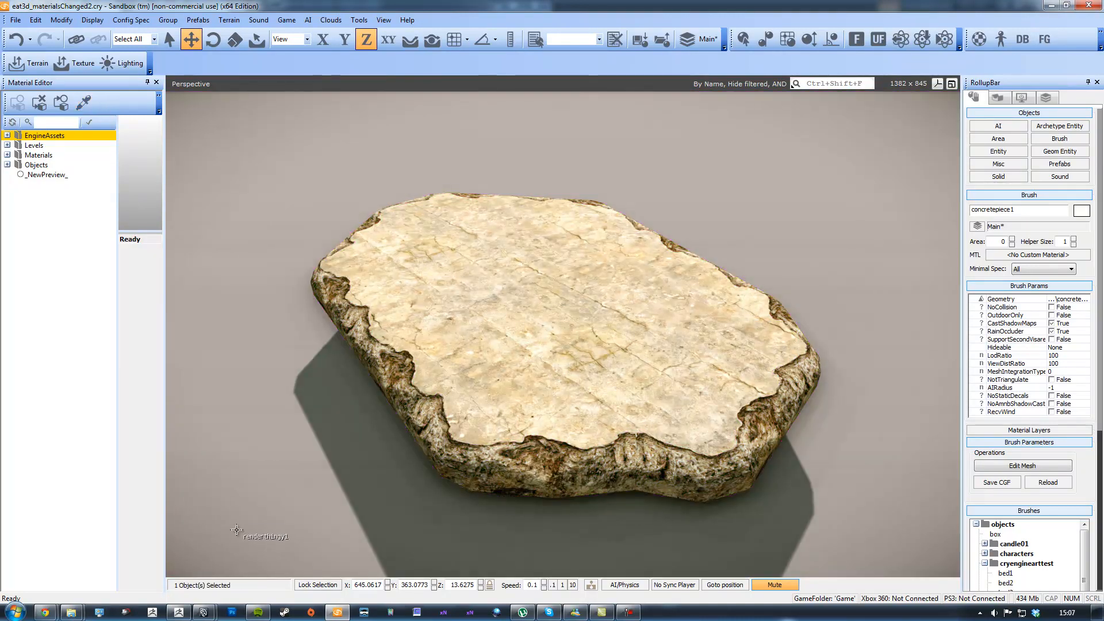
# Step: Switch to Chrome and open the "Using Decals for Destroyed Structures" documentation page
pyautogui.click(45, 613)
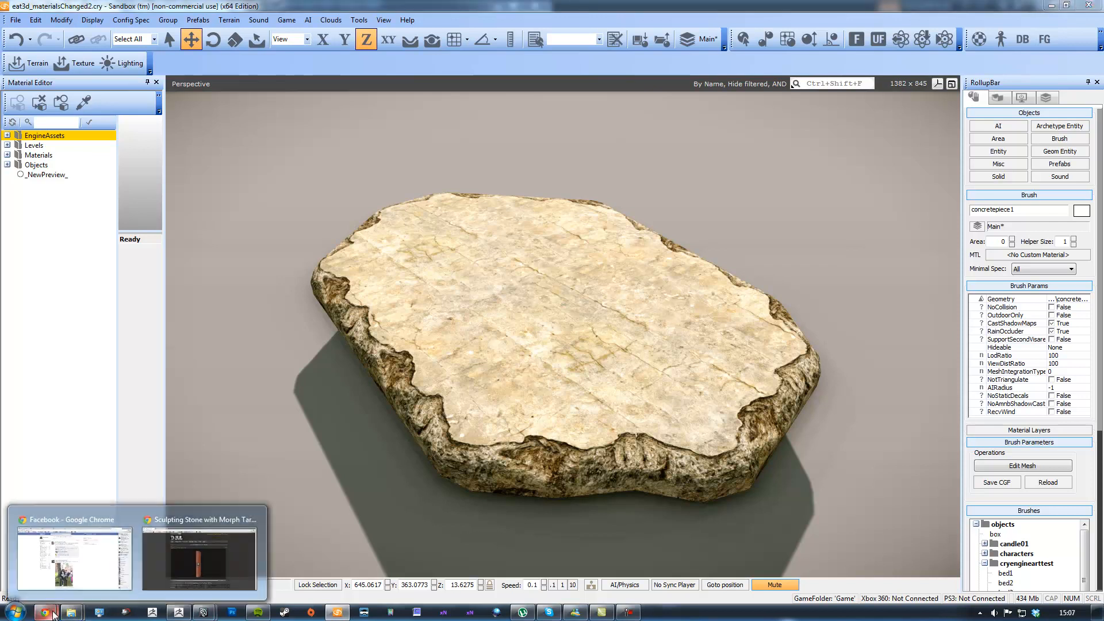
pyautogui.click(223, 556)
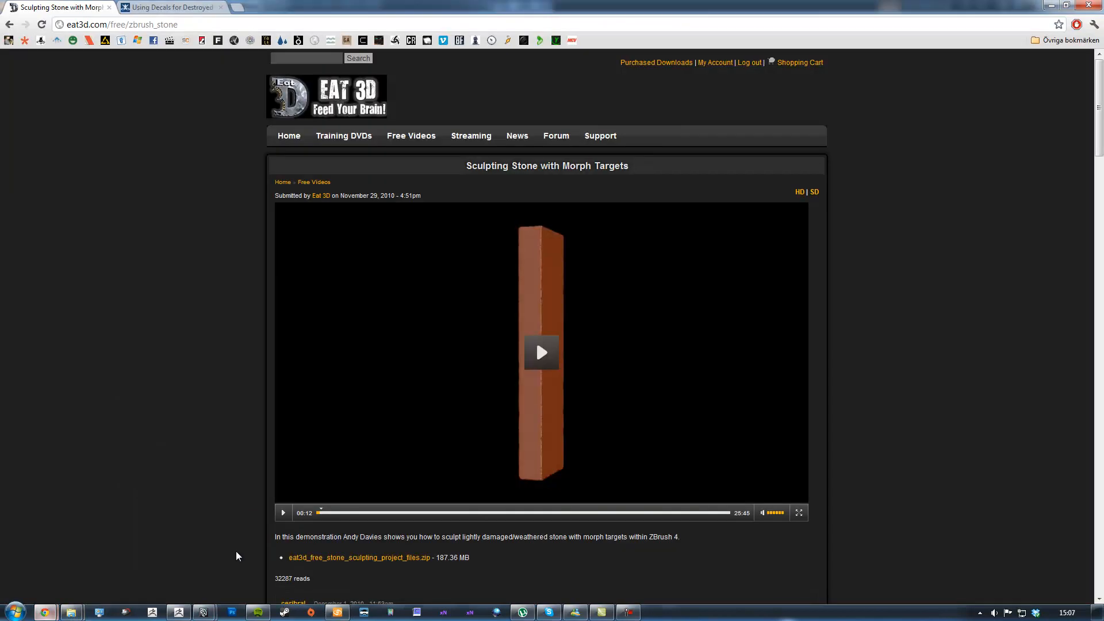
pyautogui.click(144, 9)
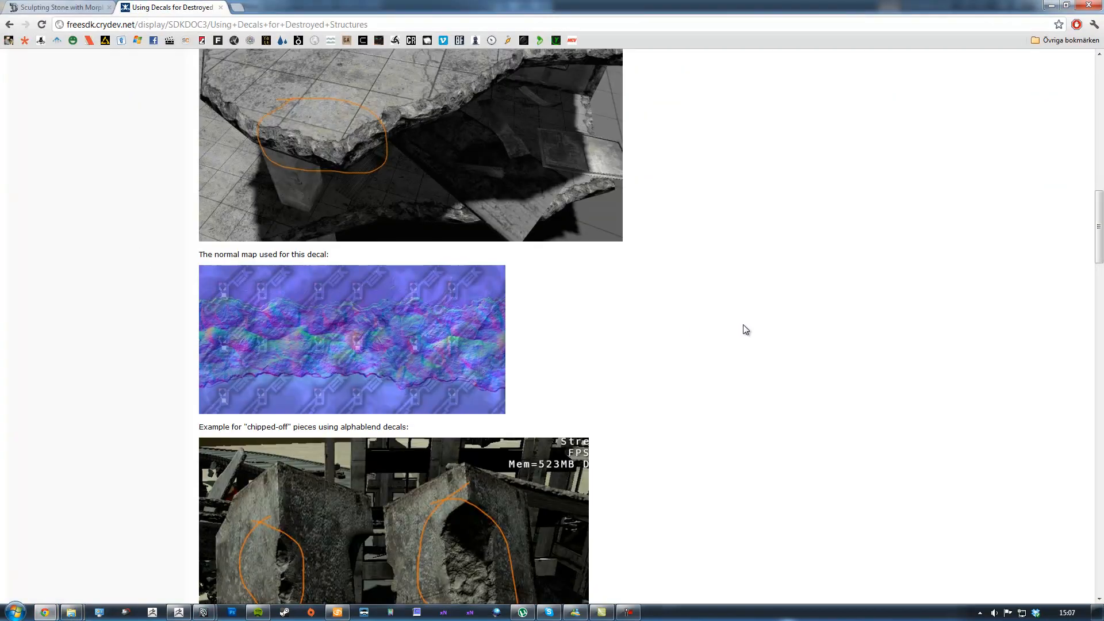
# Step: Examine the alpha-blended decal examples, their normal maps and the section on using these decals in a 3D application
pyautogui.scroll(2, 903, 325)
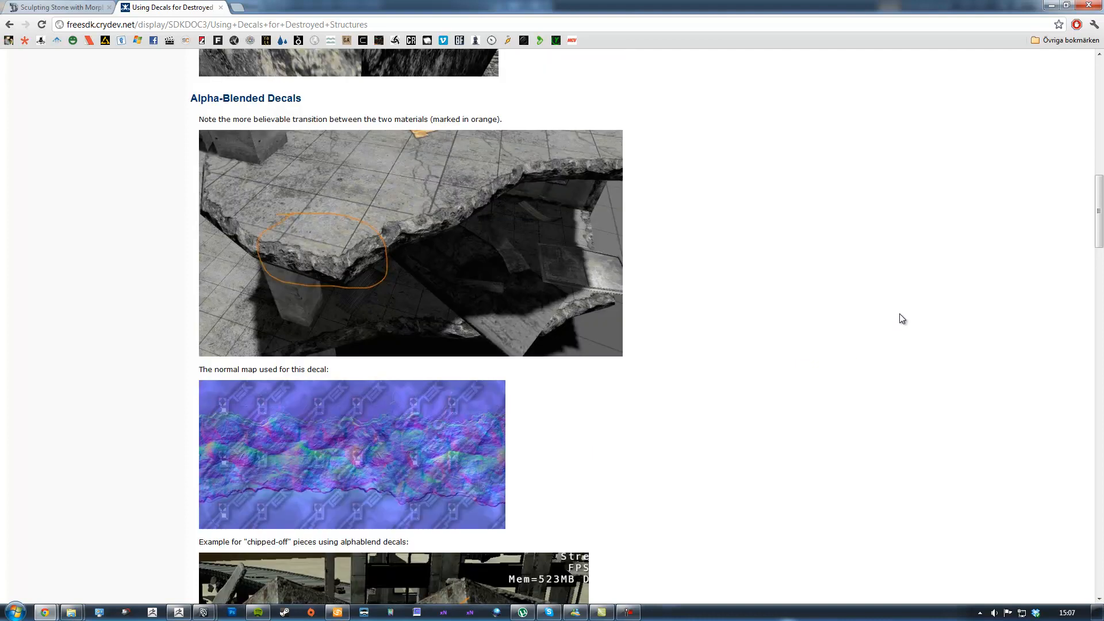
pyautogui.scroll(-2, 900, 315)
pyautogui.scroll(-3, 900, 314)
pyautogui.scroll(5, 900, 315)
pyautogui.scroll(-1, 902, 318)
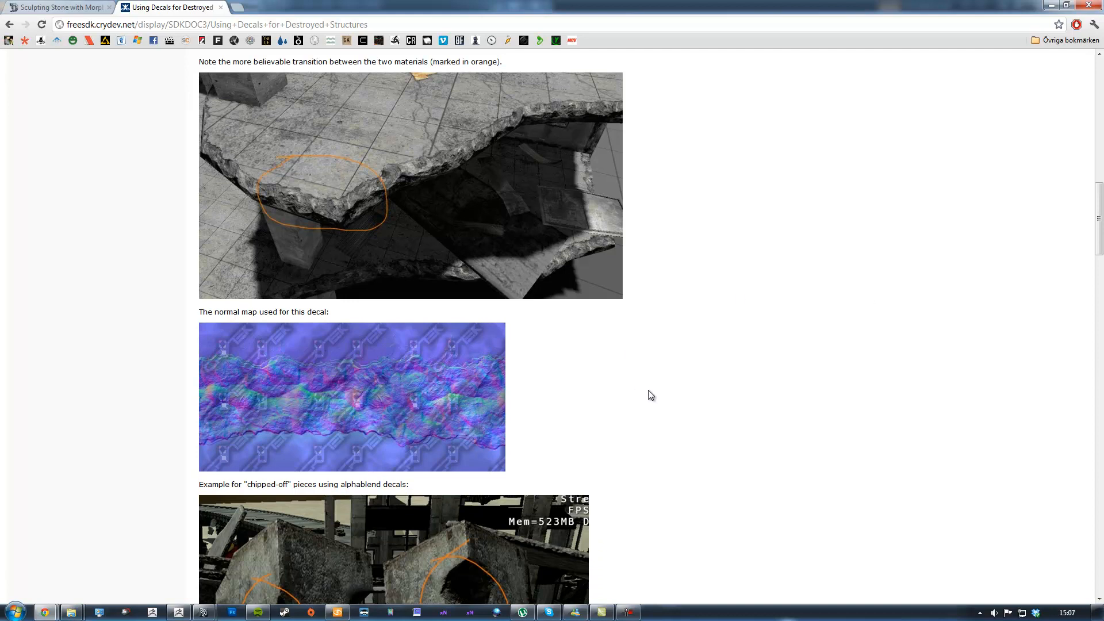
pyautogui.scroll(15, 674, 381)
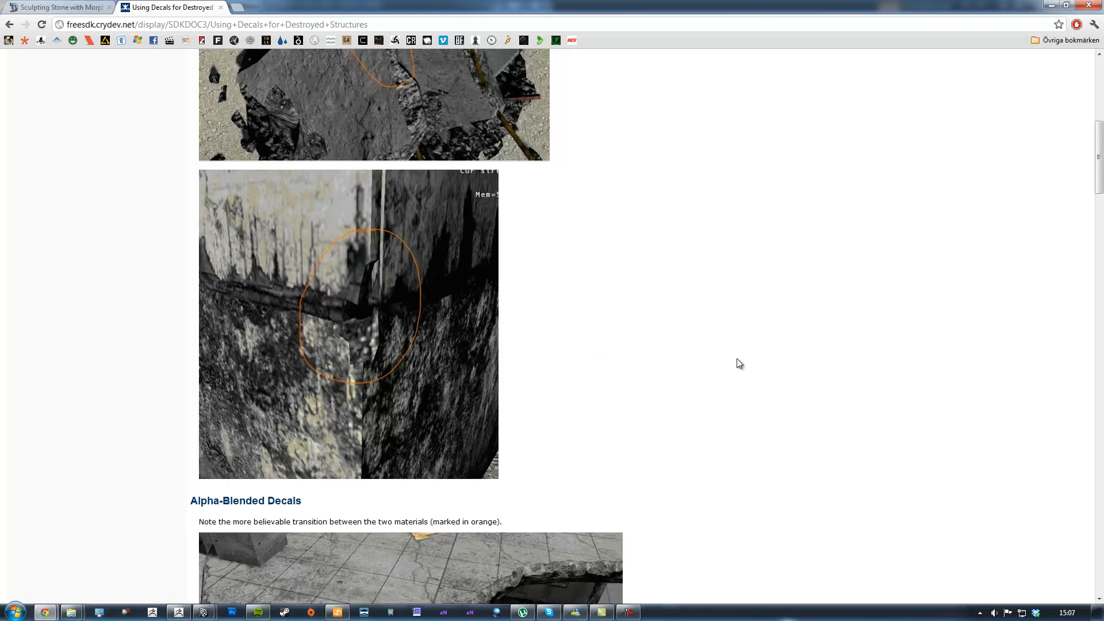
pyautogui.scroll(-12, 743, 354)
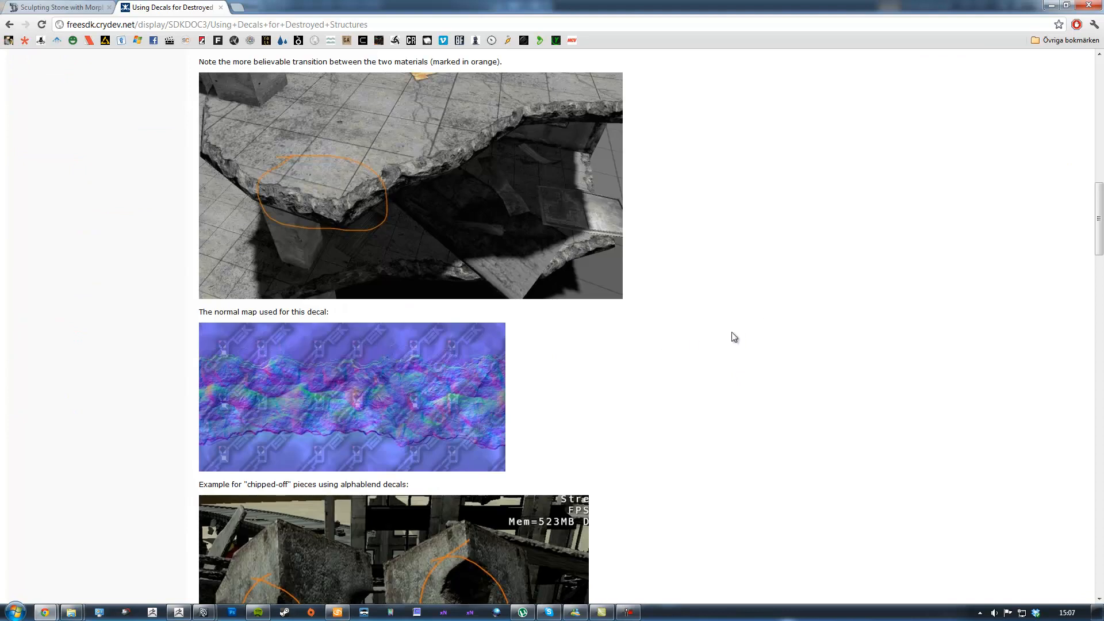
pyautogui.scroll(-4, 732, 333)
pyautogui.scroll(8, 733, 331)
pyautogui.scroll(-20, 737, 328)
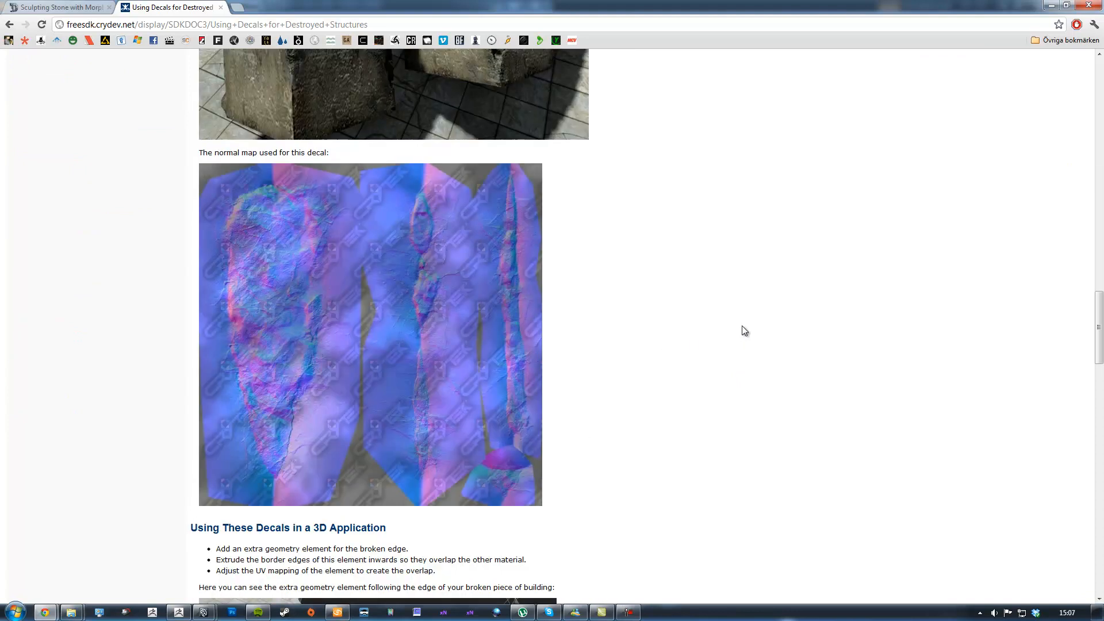
pyautogui.scroll(-2, 742, 325)
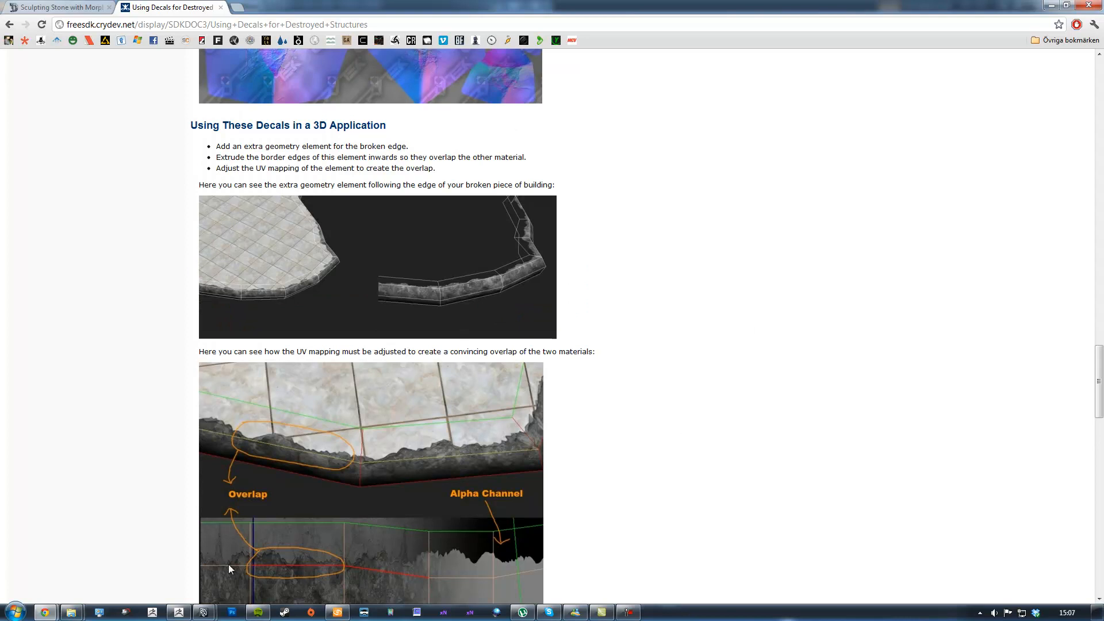
# Step: Switch to ZBrush and set the Standard brush's curve WrapMode to 2
pyautogui.click(178, 612)
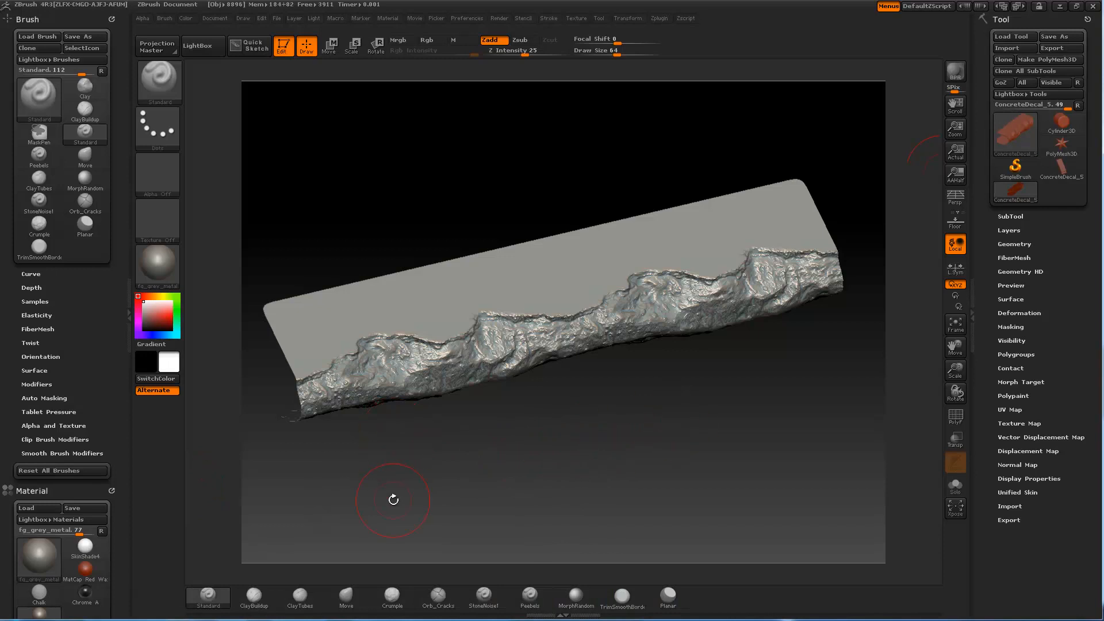
pyautogui.click(530, 596)
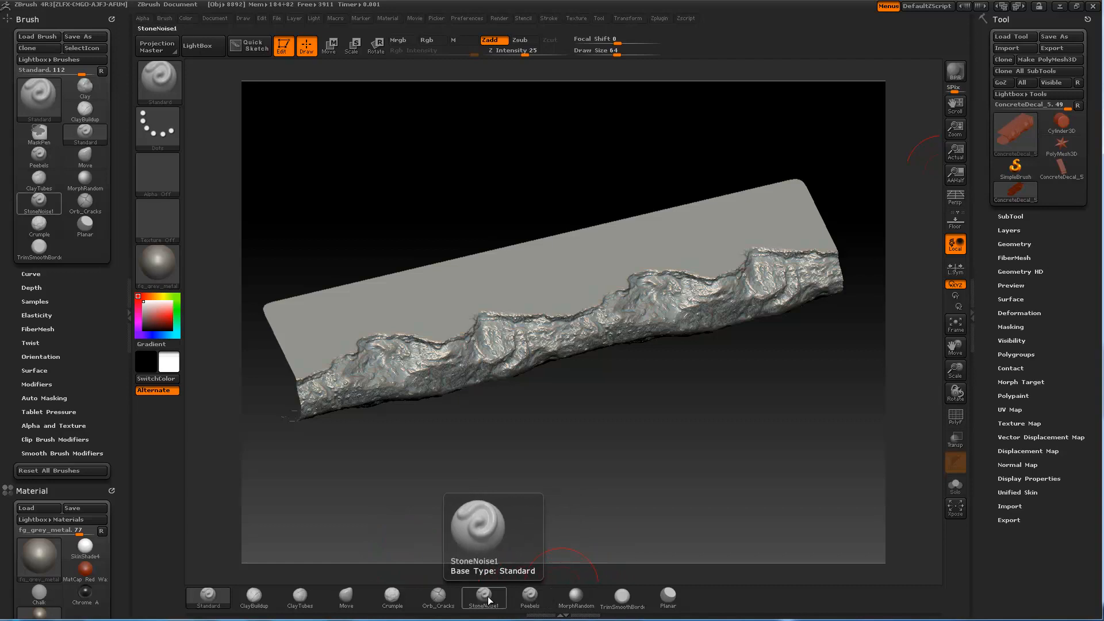
pyautogui.click(205, 604)
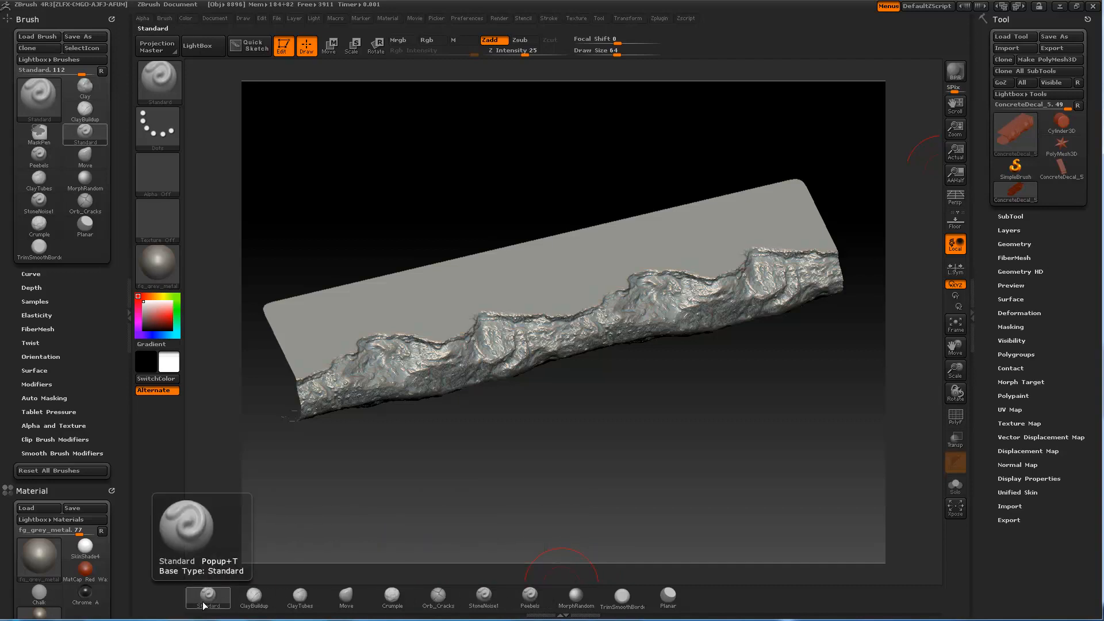
pyautogui.click(206, 605)
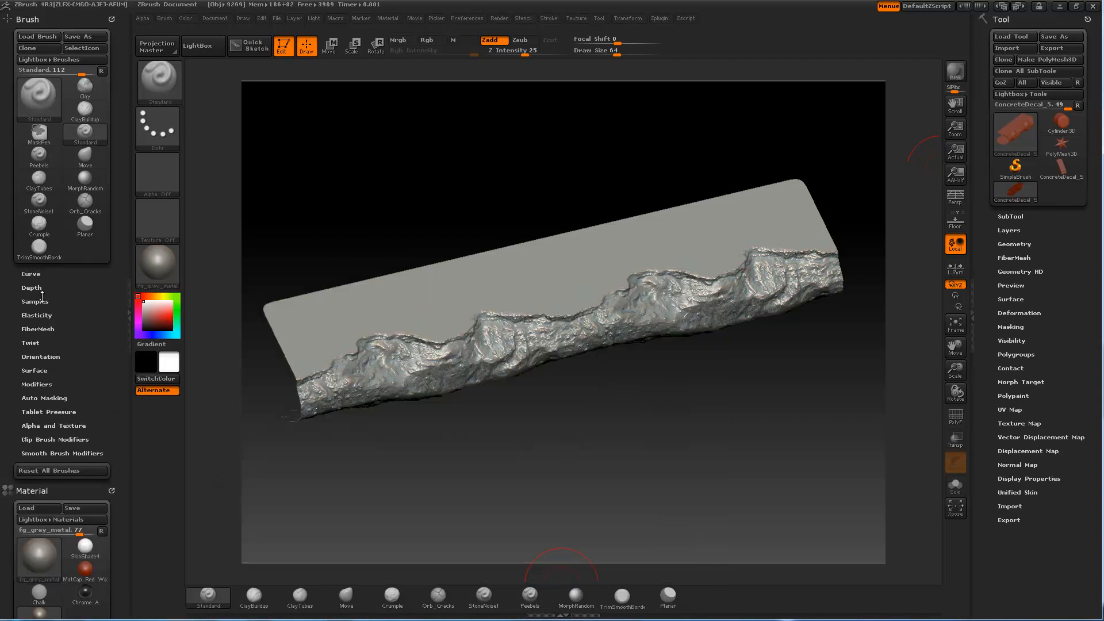
pyautogui.click(32, 288)
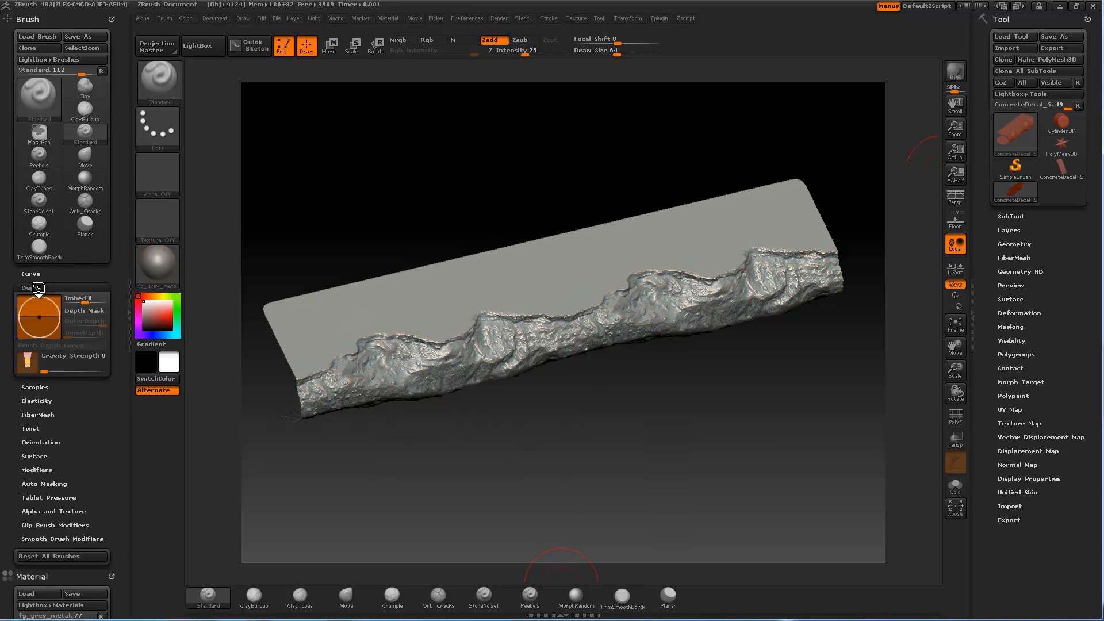
pyautogui.click(38, 287)
pyautogui.click(37, 276)
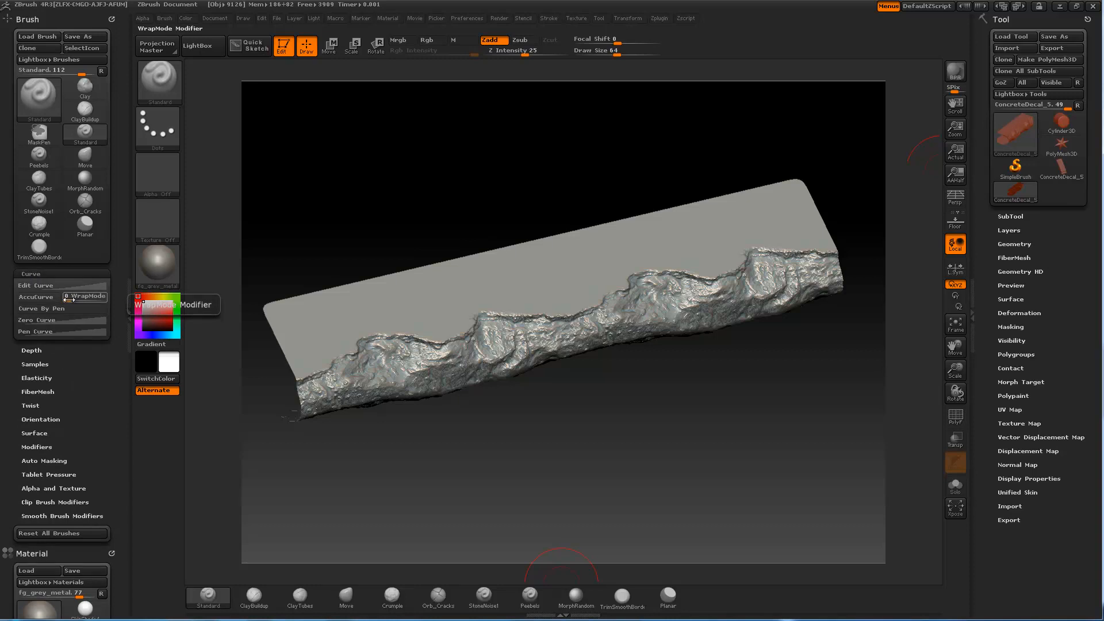
pyautogui.moveTo(68, 299); pyautogui.dragTo(70, 299)
# Step: Test the Standard brush's wrapping with a short stroke on the flat area above the concrete decal's broken edge
pyautogui.moveTo(670, 399); pyautogui.dragTo(658, 351)
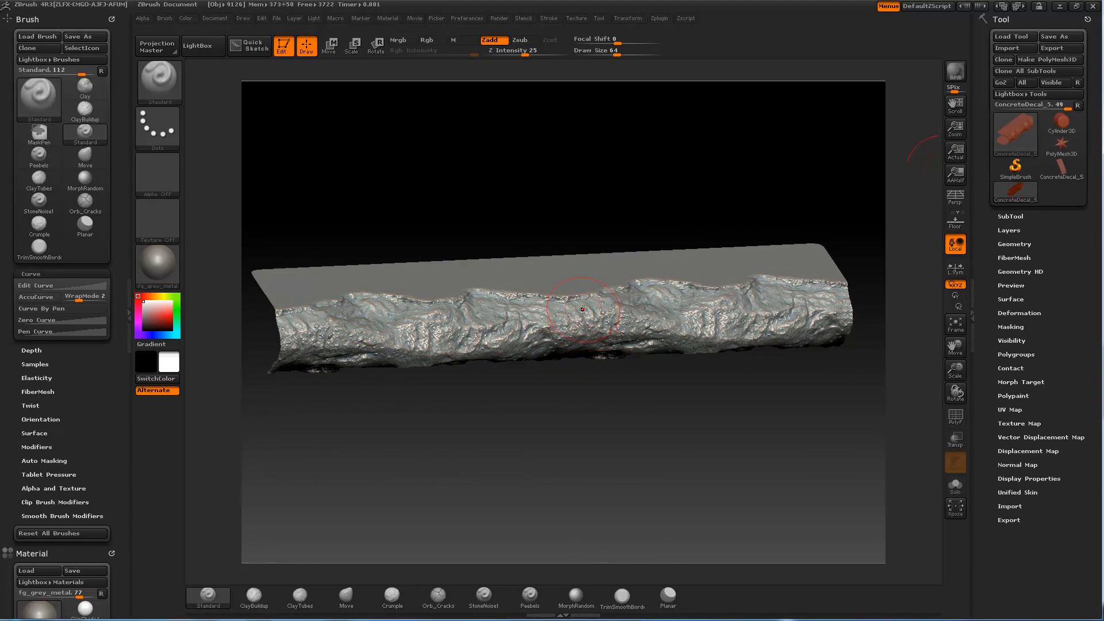
pyautogui.moveTo(585, 186)
pyautogui.mouseDown()
pyautogui.moveTo(624, 175)
pyautogui.moveTo(636, 221)
pyautogui.moveTo(598, 202)
pyautogui.mouseUp()
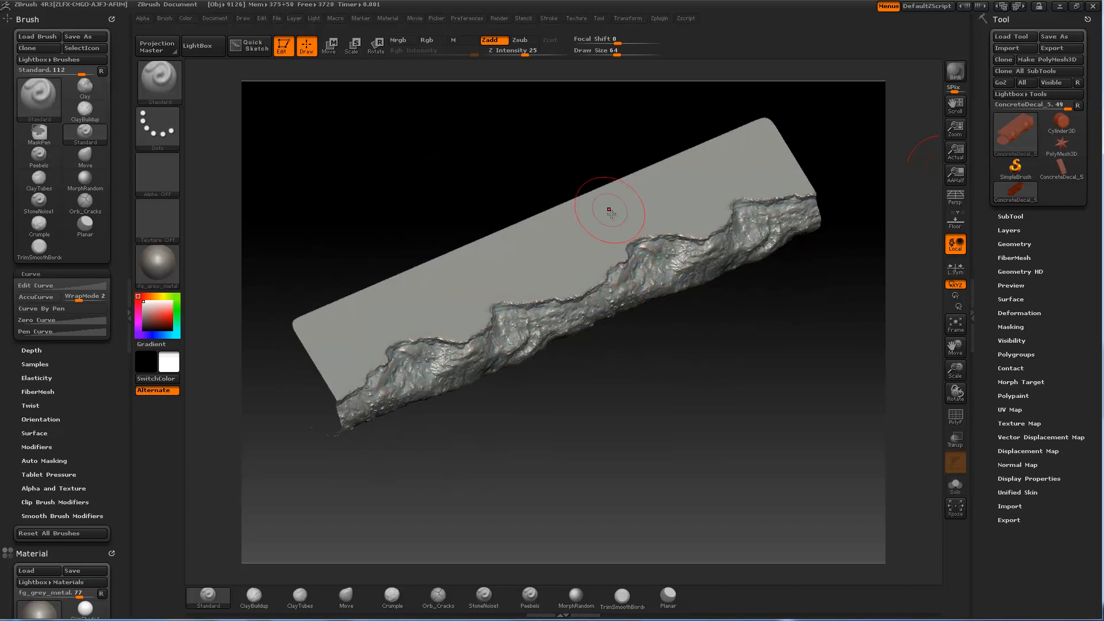
pyautogui.moveTo(648, 276); pyautogui.dragTo(475, 272)
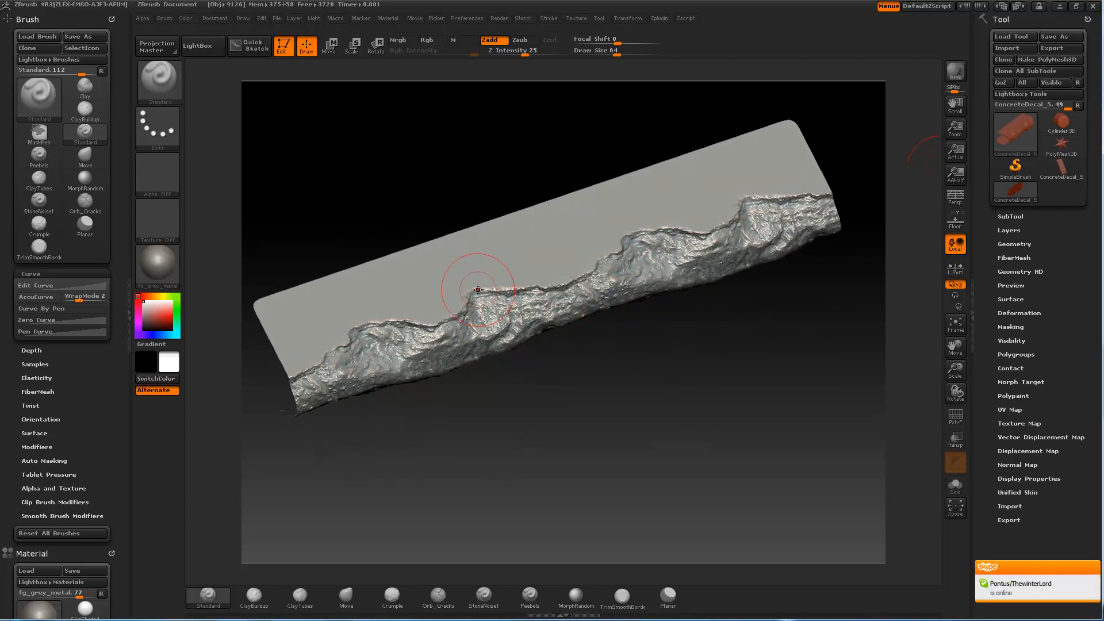
pyautogui.moveTo(483, 278); pyautogui.dragTo(486, 294)
pyautogui.moveTo(585, 397)
pyautogui.mouseDown()
pyautogui.moveTo(570, 323)
pyautogui.moveTo(578, 382)
pyautogui.mouseUp()
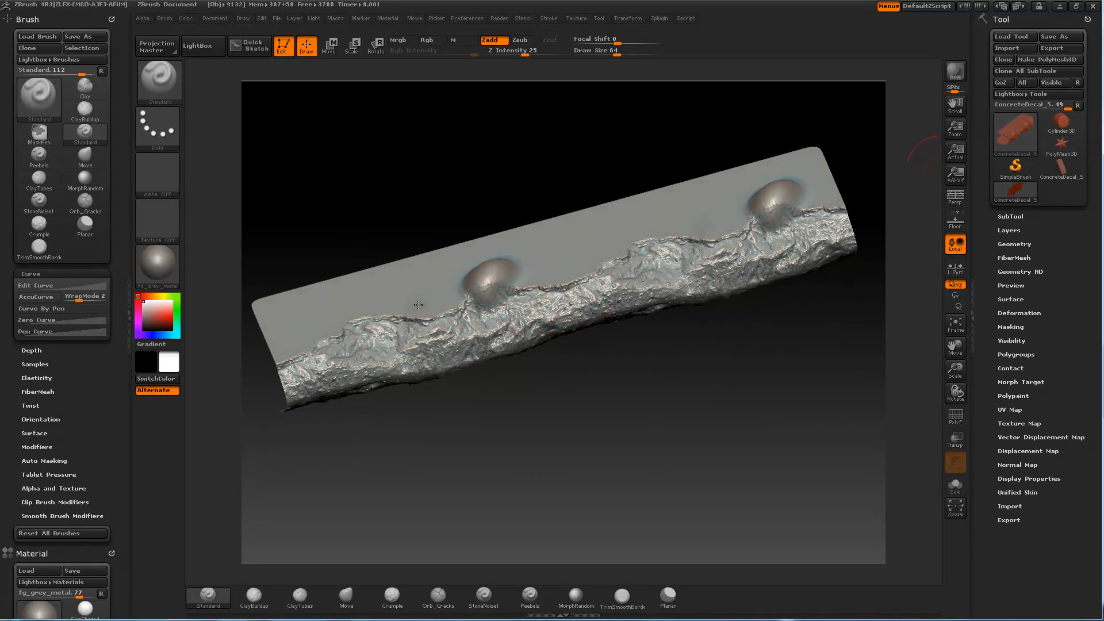
pyautogui.moveTo(418, 313); pyautogui.dragTo(418, 313)
pyautogui.moveTo(673, 397)
pyautogui.mouseDown()
pyautogui.moveTo(662, 385)
pyautogui.moveTo(678, 344)
pyautogui.moveTo(709, 313)
pyautogui.moveTo(740, 320)
pyautogui.moveTo(740, 291)
pyautogui.moveTo(760, 329)
pyautogui.moveTo(739, 375)
pyautogui.moveTo(749, 396)
pyautogui.moveTo(700, 374)
pyautogui.moveTo(692, 394)
pyautogui.moveTo(647, 373)
pyautogui.mouseUp()
# Step: Undo the test strokes on the concrete decal
pyautogui.hotkey('ctrl', 'z')
pyautogui.hotkey('ctrl', 'z')
pyautogui.moveTo(603, 419)
pyautogui.mouseDown()
pyautogui.moveTo(612, 432)
pyautogui.moveTo(606, 422)
pyautogui.mouseUp()
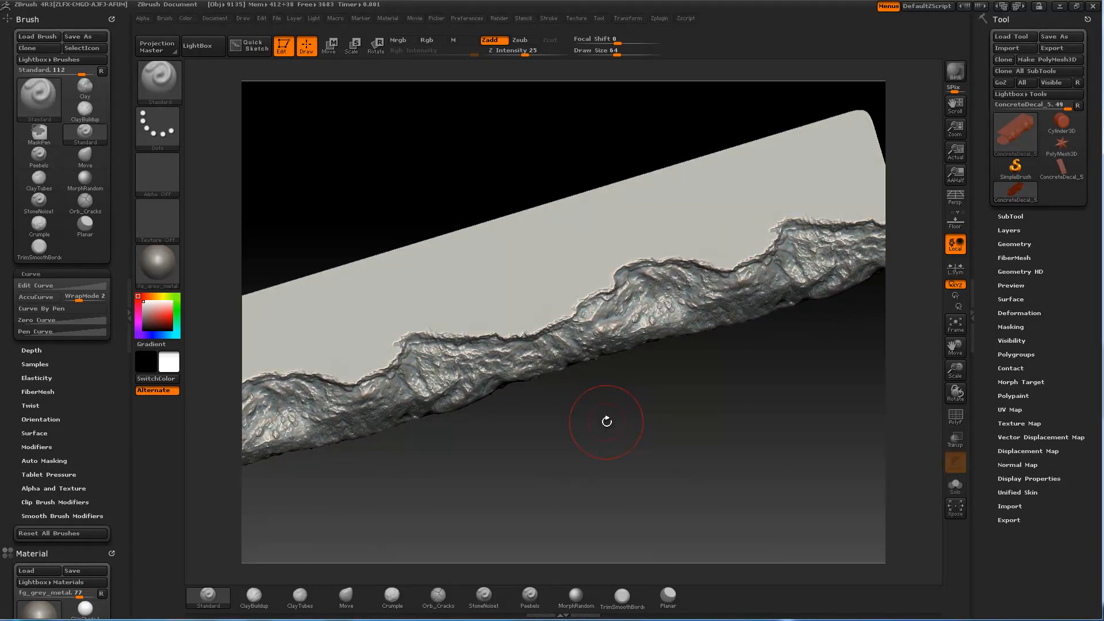
# Step: Switch to Chrome, open the "Sculpting Stone with Morph Targets" page, mute its video and start playback
pyautogui.hotkey('alt', 'Tab')
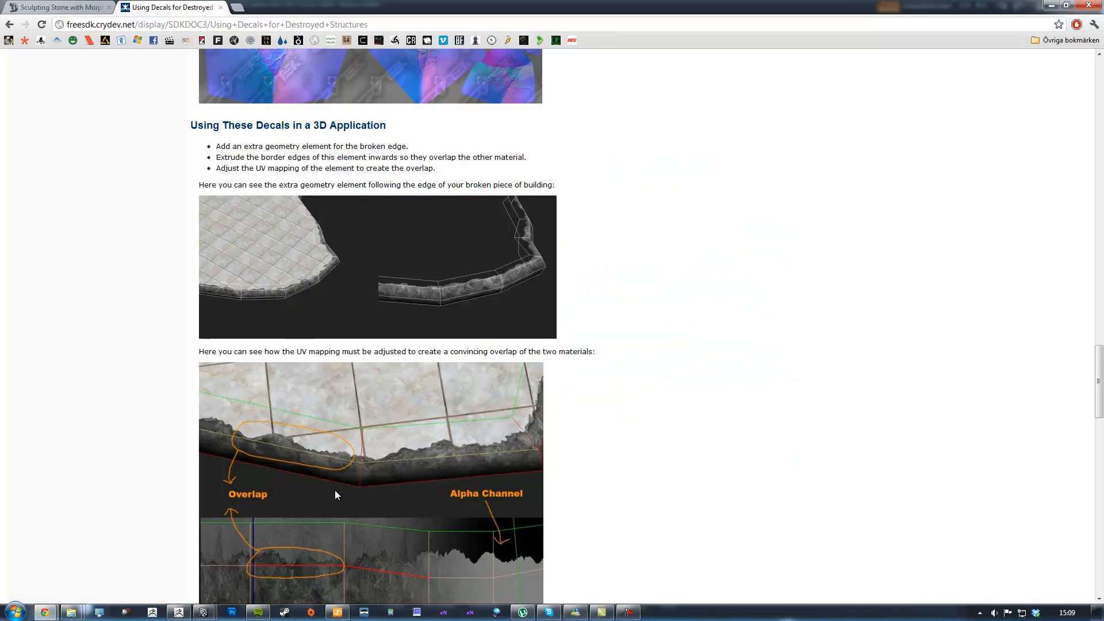
pyautogui.click(70, 6)
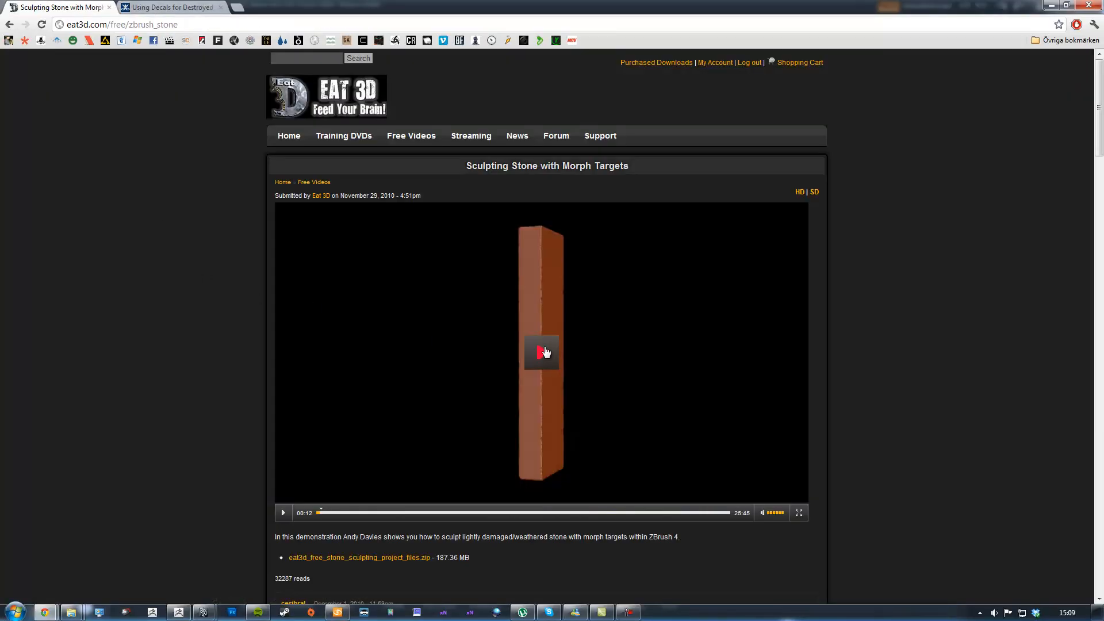
pyautogui.click(762, 514)
pyautogui.click(596, 387)
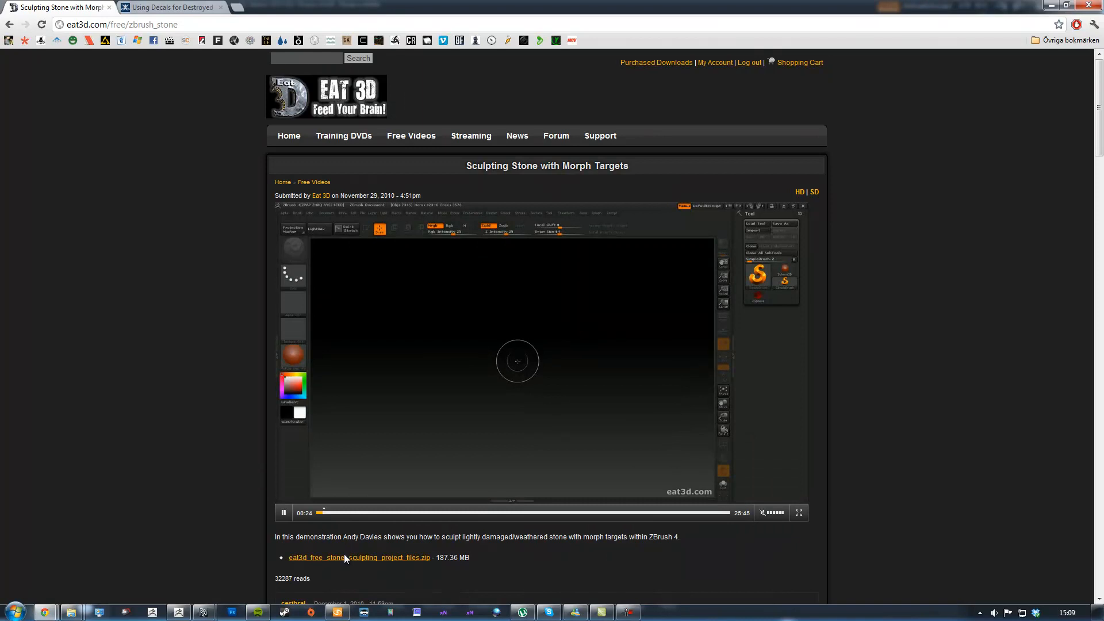
# Step: Skip forward through the video to the stone edge sculpting at about 5:50 and pause it
pyautogui.click(331, 518)
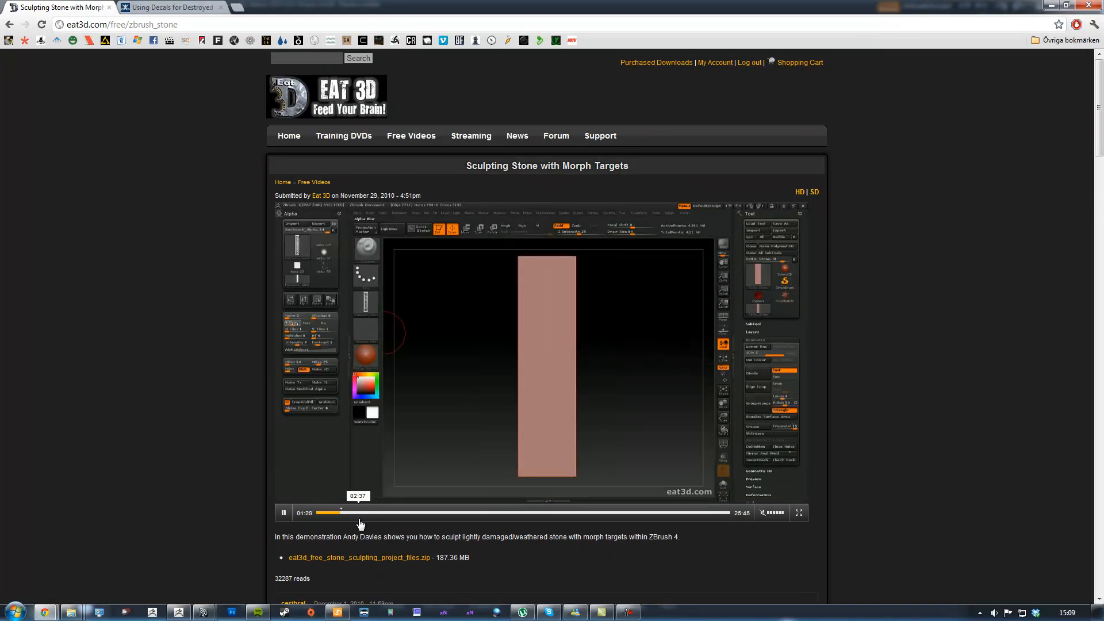
pyautogui.click(355, 517)
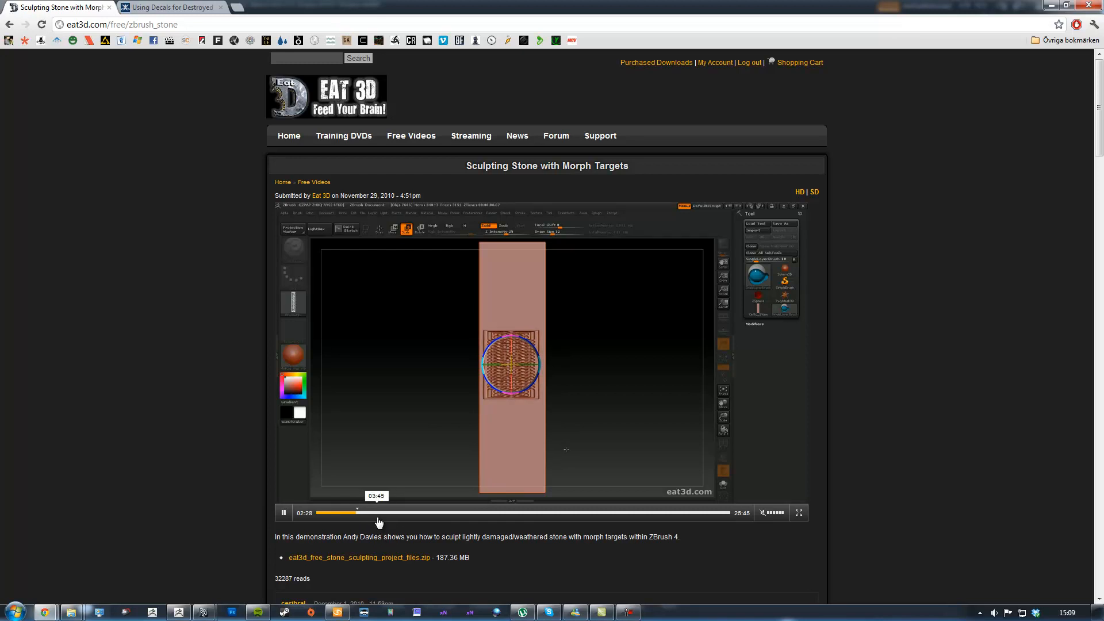
pyautogui.click(381, 513)
pyautogui.click(417, 519)
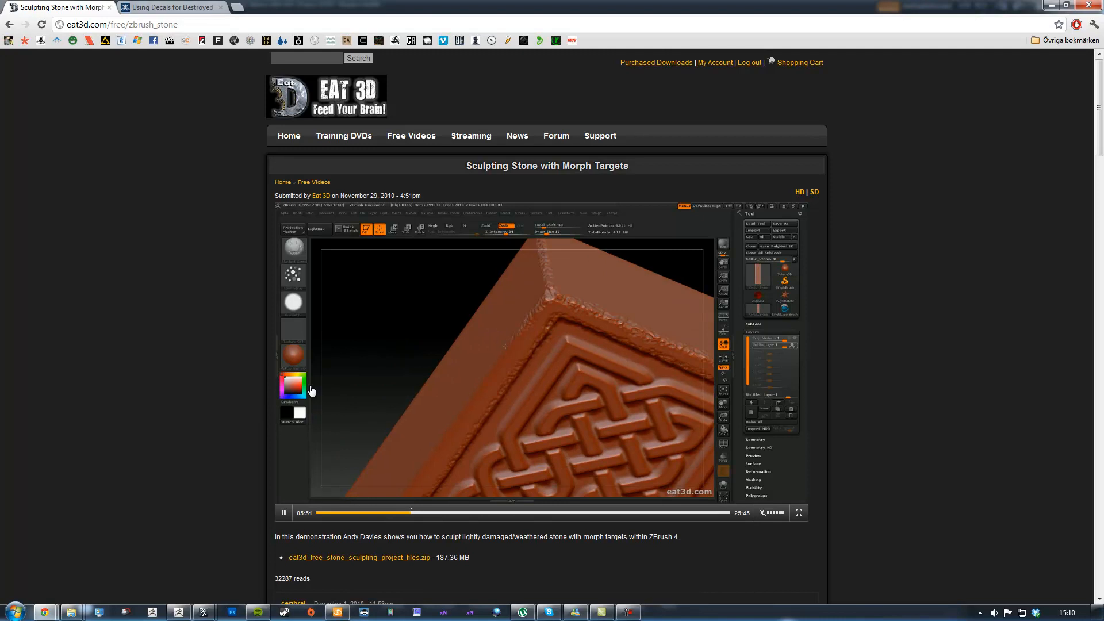
pyautogui.click(283, 513)
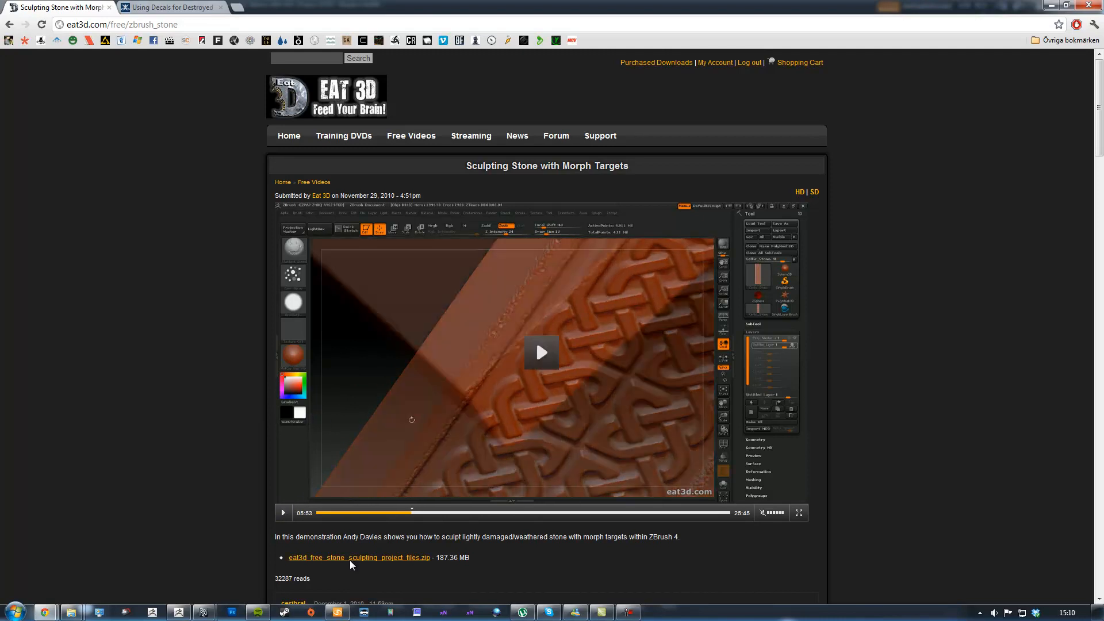
# Step: Switch back to ZBrush and examine the concrete decal's broken edge from its end
pyautogui.moveTo(208, 613)
pyautogui.click(264, 561)
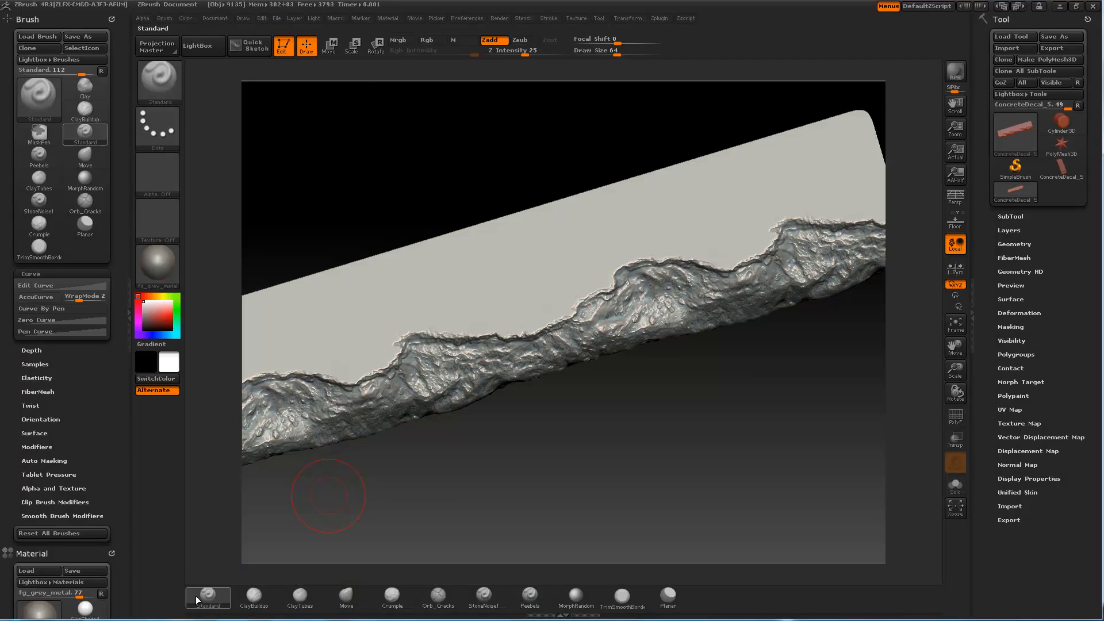
pyautogui.moveTo(571, 429)
pyautogui.mouseDown()
pyautogui.moveTo(623, 407)
pyautogui.moveTo(620, 393)
pyautogui.moveTo(642, 453)
pyautogui.moveTo(590, 481)
pyautogui.moveTo(525, 463)
pyautogui.moveTo(690, 420)
pyautogui.moveTo(658, 356)
pyautogui.mouseUp()
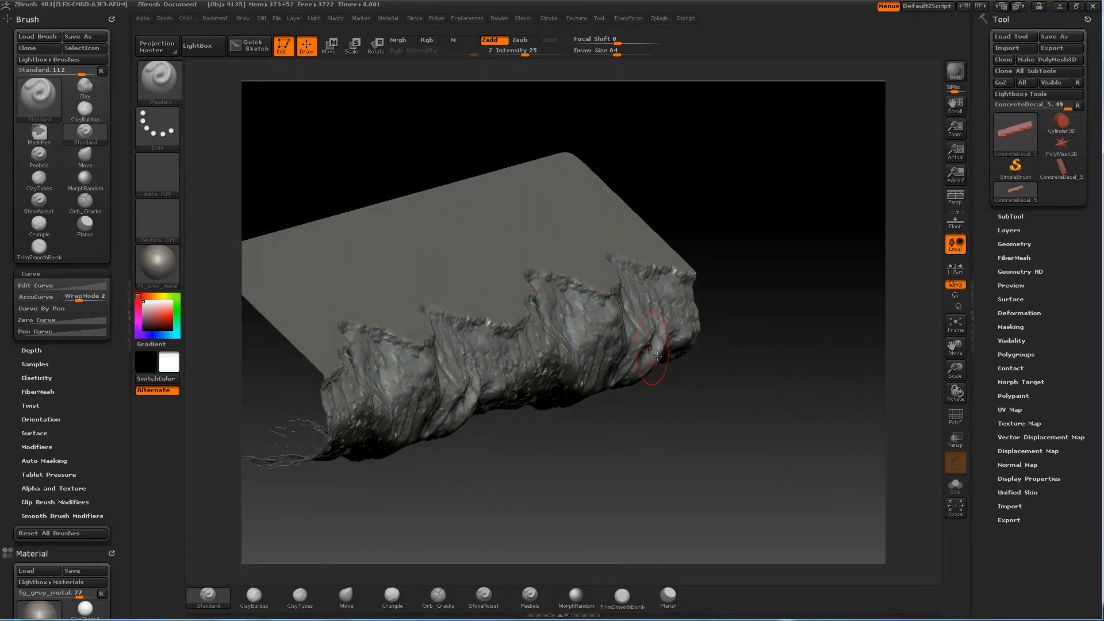
pyautogui.click(1010, 245)
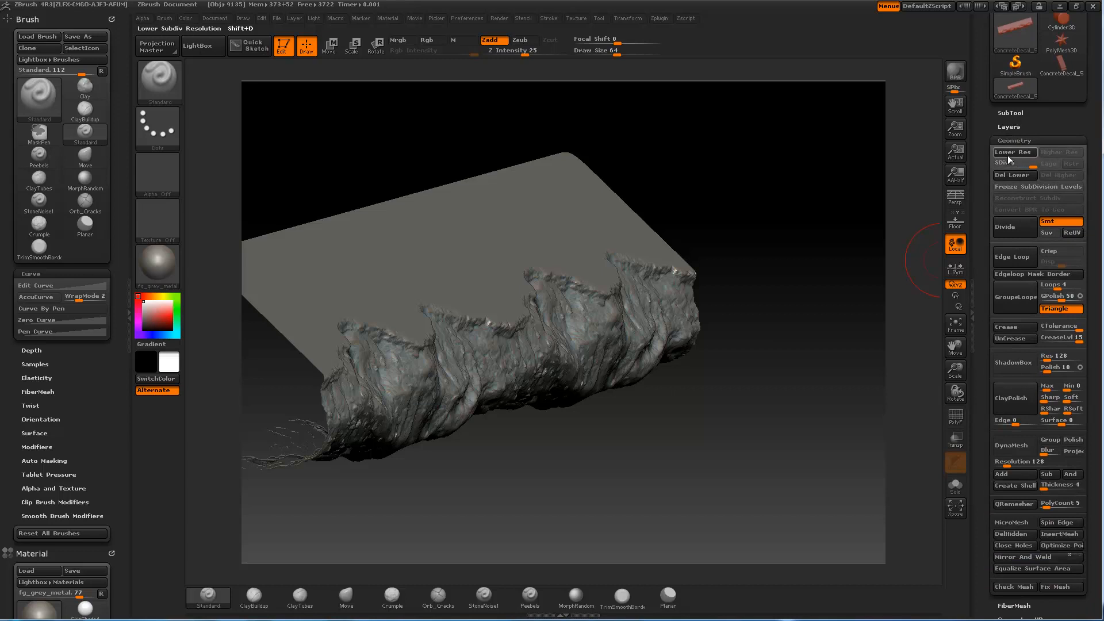
pyautogui.click(1005, 141)
pyautogui.moveTo(739, 174)
pyautogui.mouseDown()
pyautogui.moveTo(759, 175)
pyautogui.moveTo(640, 429)
pyautogui.moveTo(518, 461)
pyautogui.mouseUp()
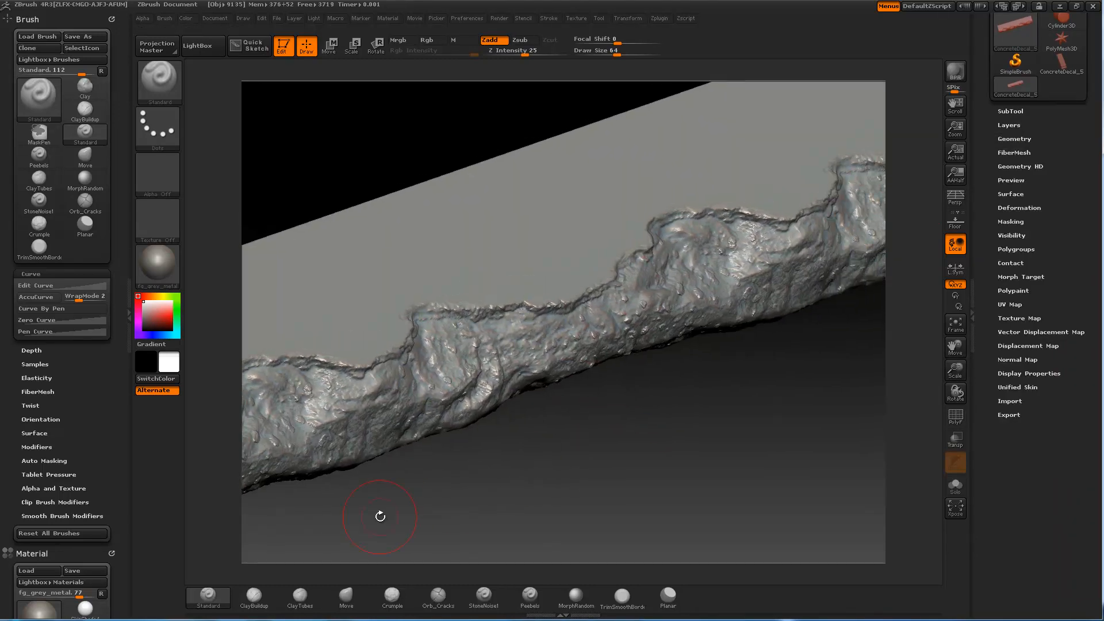
# Step: Select the MorphRandom brush and give it a smaller draw size and a negative focal shift
pyautogui.click(575, 597)
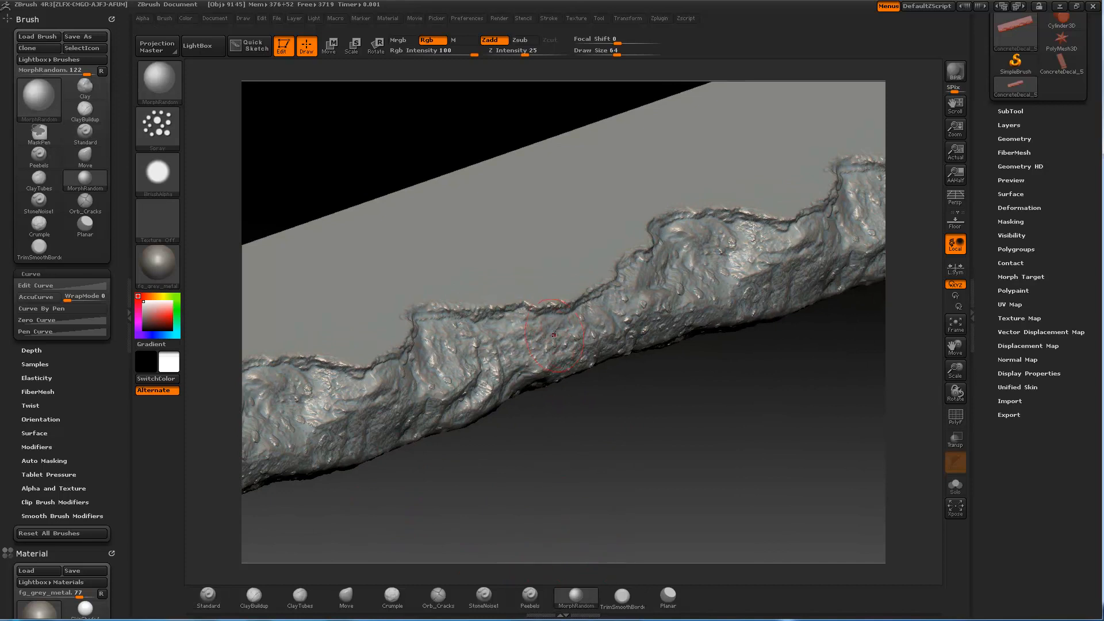
pyautogui.press('space')
pyautogui.moveTo(554, 292)
pyautogui.mouseDown()
pyautogui.moveTo(544, 292)
pyautogui.moveTo(550, 304)
pyautogui.moveTo(440, 325)
pyautogui.moveTo(378, 376)
pyautogui.mouseUp()
pyautogui.moveTo(584, 456)
pyautogui.mouseDown()
pyautogui.moveTo(586, 426)
pyautogui.moveTo(619, 431)
pyautogui.moveTo(605, 413)
pyautogui.mouseUp()
pyautogui.moveTo(543, 447); pyautogui.dragTo(694, 437)
pyautogui.keyDown('alt'); pyautogui.moveTo(637, 461); pyautogui.dragTo(687, 443); pyautogui.keyUp('alt')
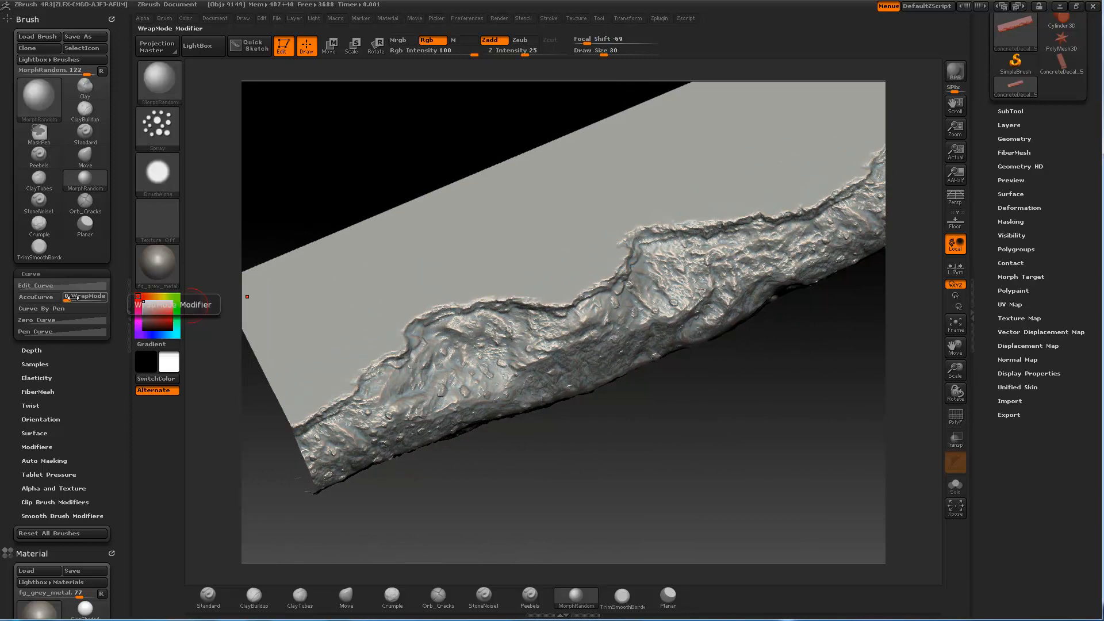
# Step: Set the MorphRandom brush's WrapMode to 2 and work over the decal's broken edge
pyautogui.moveTo(73, 298); pyautogui.dragTo(79, 298)
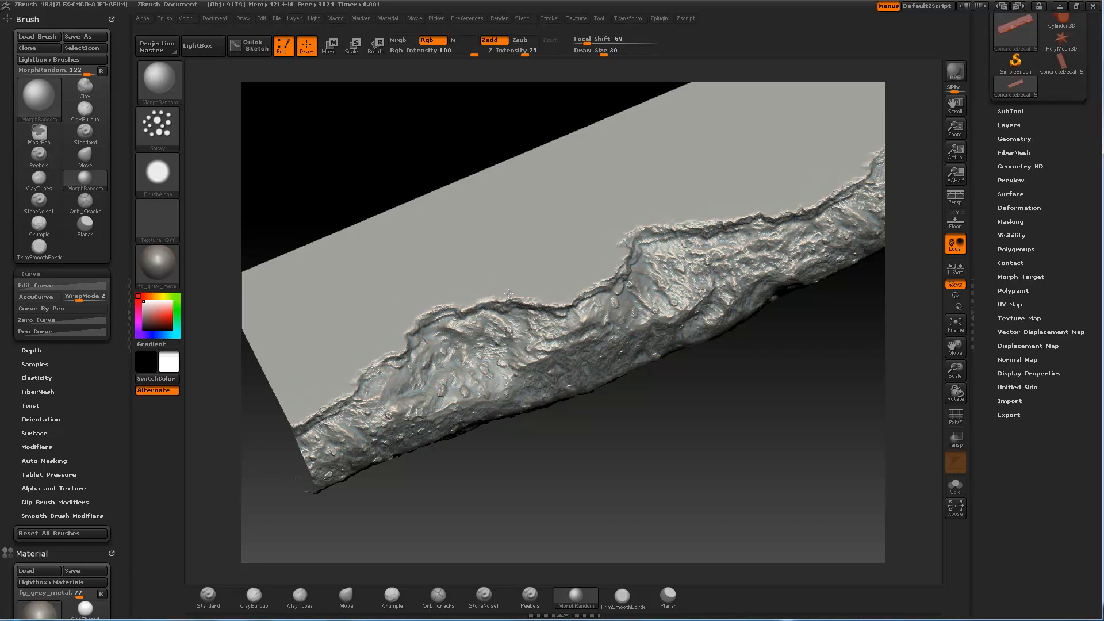
pyautogui.moveTo(652, 430)
pyautogui.mouseDown()
pyautogui.moveTo(613, 419)
pyautogui.moveTo(624, 388)
pyautogui.moveTo(452, 332)
pyautogui.mouseUp()
pyautogui.moveTo(825, 361)
pyautogui.mouseDown()
pyautogui.moveTo(754, 380)
pyautogui.moveTo(707, 433)
pyautogui.moveTo(706, 385)
pyautogui.moveTo(729, 388)
pyautogui.moveTo(689, 424)
pyautogui.moveTo(804, 389)
pyautogui.moveTo(771, 377)
pyautogui.moveTo(650, 235)
pyautogui.mouseUp()
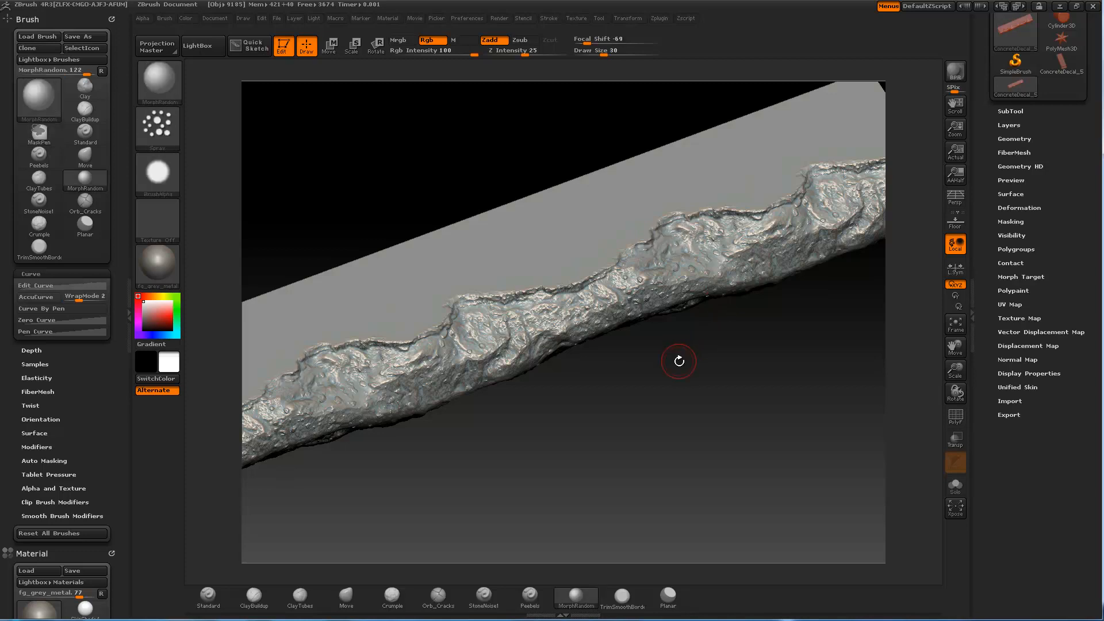
pyautogui.press('f')
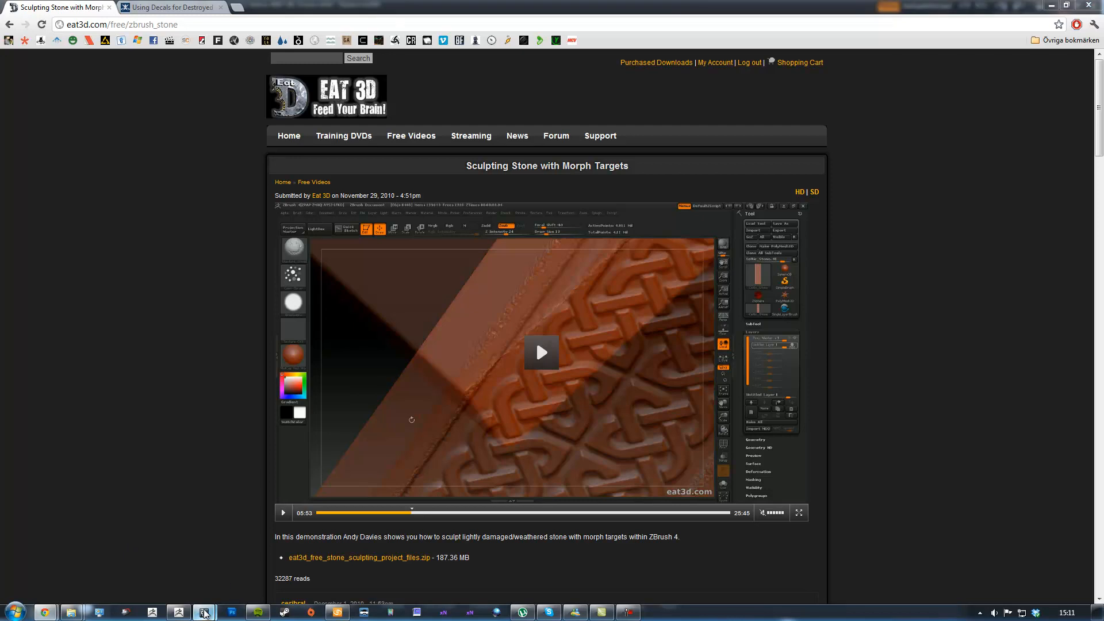
# Step: Switch to Maya and examine the low-poly decal strip's geometry from several sides
pyautogui.moveTo(204, 613)
pyautogui.click(263, 552)
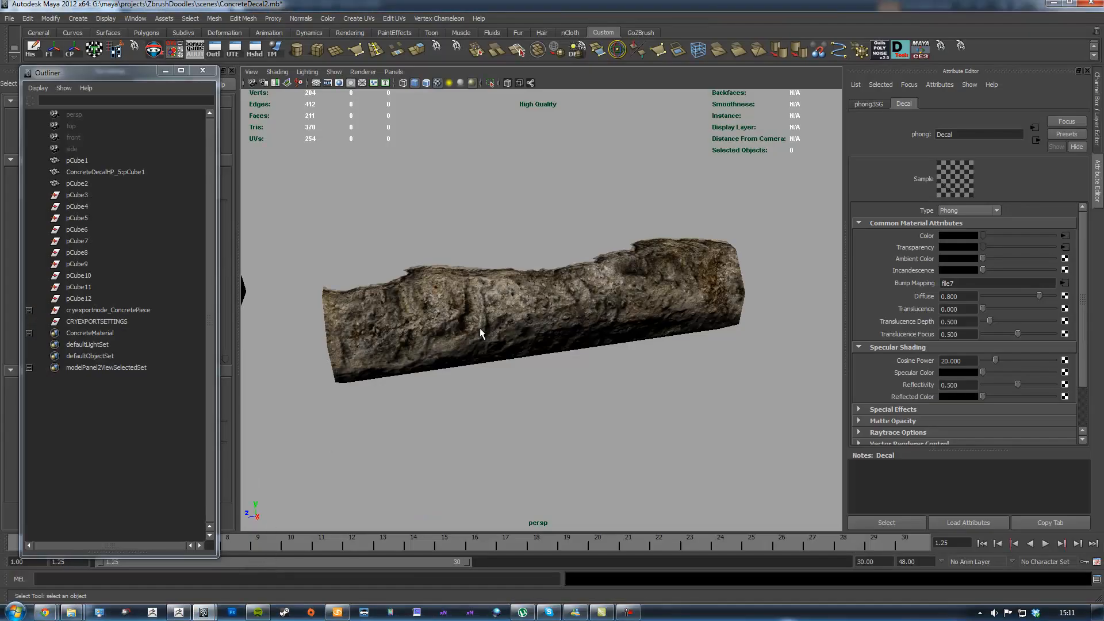
pyautogui.keyDown('alt'); pyautogui.moveTo(506, 315); pyautogui.dragTo(624, 320); pyautogui.keyUp('alt')
pyautogui.click(557, 374)
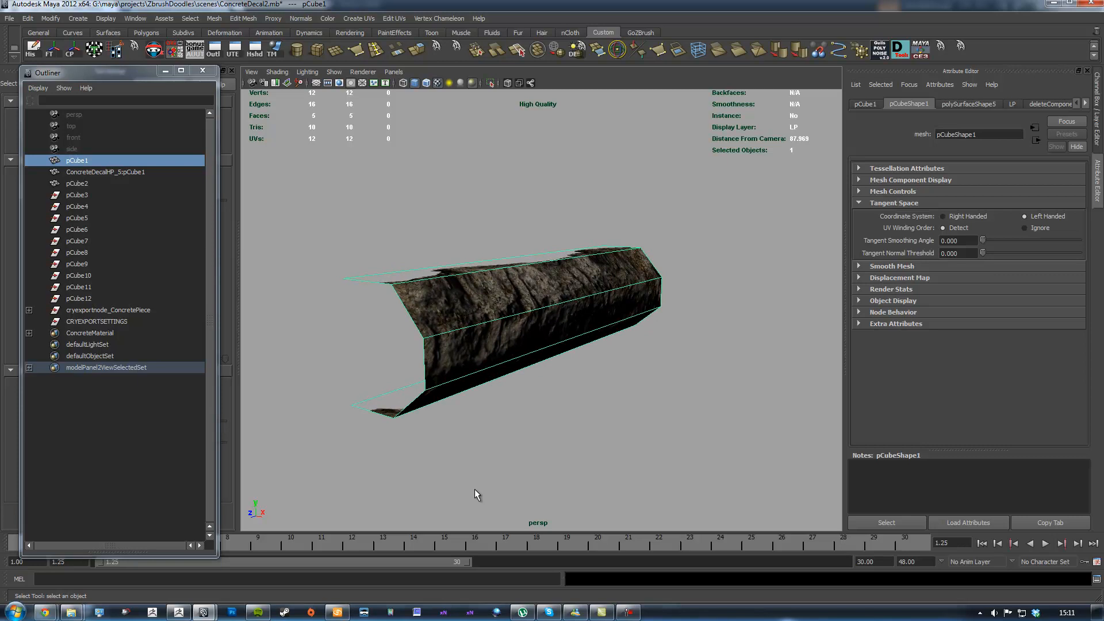
pyautogui.keyDown('ctrl'); pyautogui.click(516, 322); pyautogui.keyUp('ctrl')
pyautogui.keyDown('alt'); pyautogui.moveTo(538, 341); pyautogui.dragTo(378, 416); pyautogui.keyUp('alt')
# Step: Select the decal strip with the Move tool active and pick the concrete slab mesh behind it
pyautogui.click(574, 313)
pyautogui.press('w')
pyautogui.click(602, 318)
pyautogui.press('F8')
pyautogui.click(584, 197)
pyautogui.click(546, 322)
pyautogui.click(471, 398)
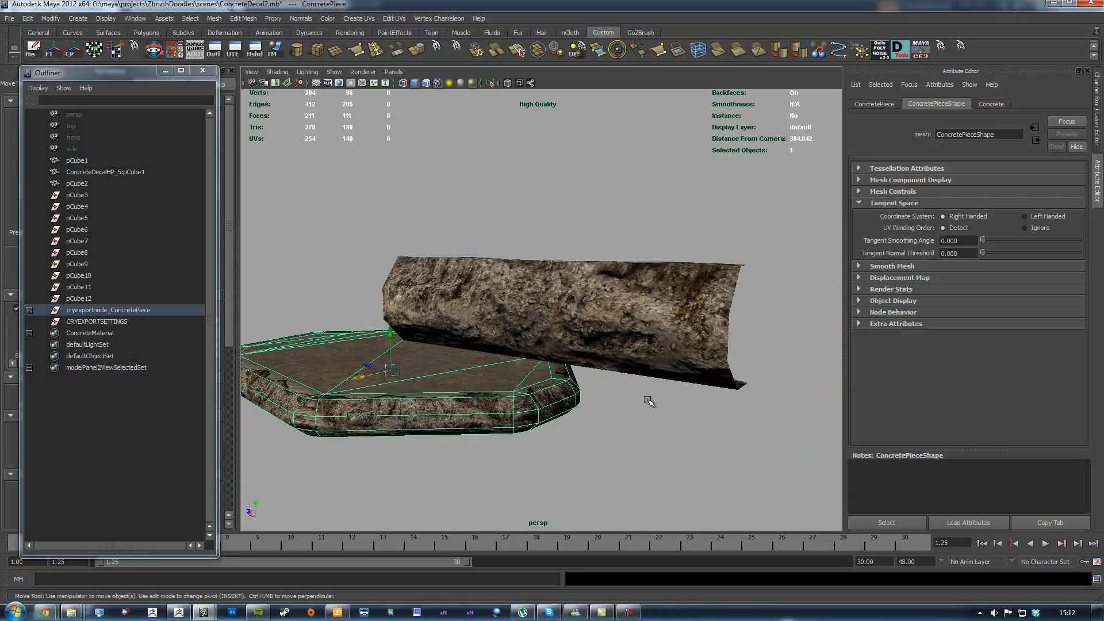
# Step: Select the straight decal strip and examine its textured surface up close
pyautogui.hotkey('ctrl', 'h')
pyautogui.keyDown('alt'); pyautogui.moveTo(697, 327); pyautogui.dragTo(529, 321); pyautogui.keyUp('alt')
pyautogui.click(661, 296)
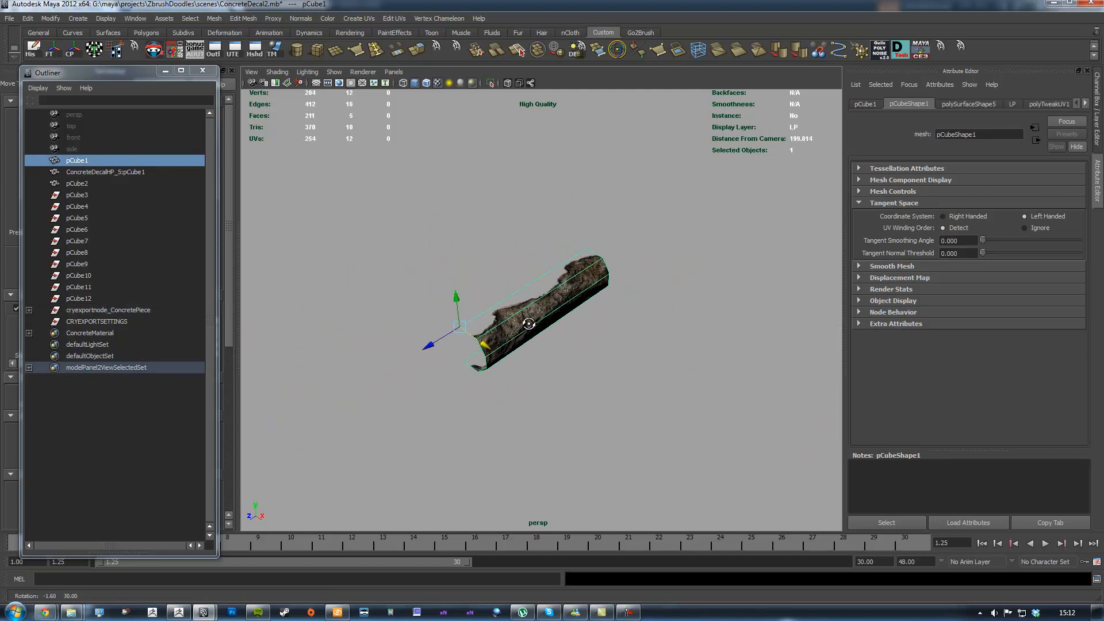
pyautogui.keyDown('alt'); pyautogui.moveTo(591, 333); pyautogui.dragTo(644, 301); pyautogui.keyUp('alt')
pyautogui.keyDown('alt'); pyautogui.moveTo(644, 300); pyautogui.dragTo(742, 320, button='right'); pyautogui.keyUp('alt')
pyautogui.keyDown('alt'); pyautogui.moveTo(659, 304); pyautogui.dragTo(510, 241); pyautogui.keyUp('alt')
pyautogui.click(572, 371)
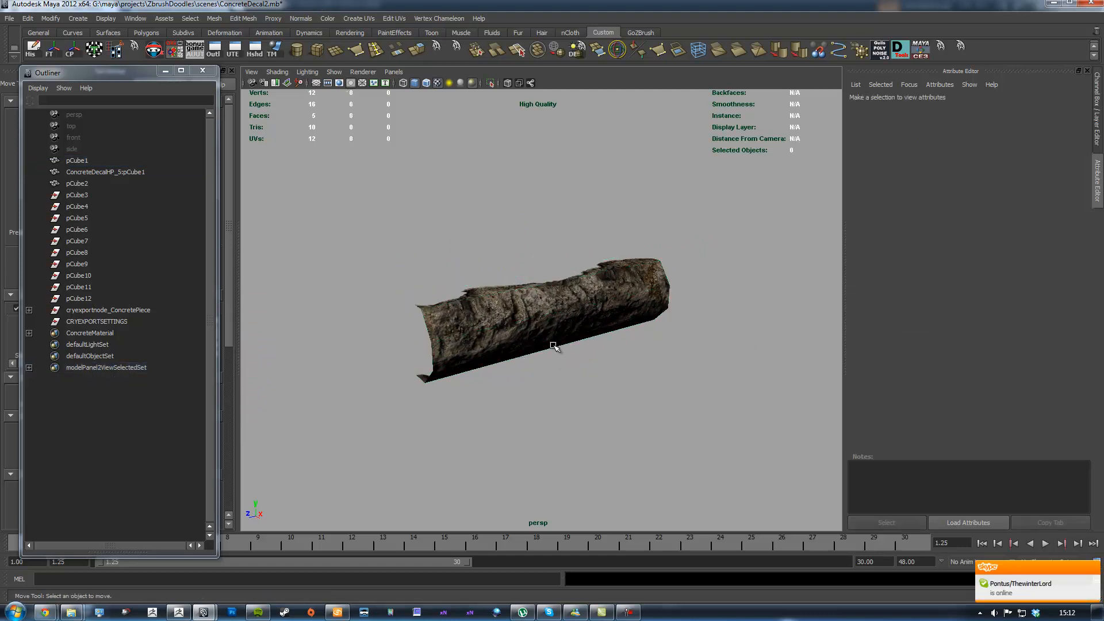
# Step: Show the selected decal strip with Default Quality Rendering and the default material to reveal its bare polygons
pyautogui.click(557, 360)
pyautogui.click(277, 72)
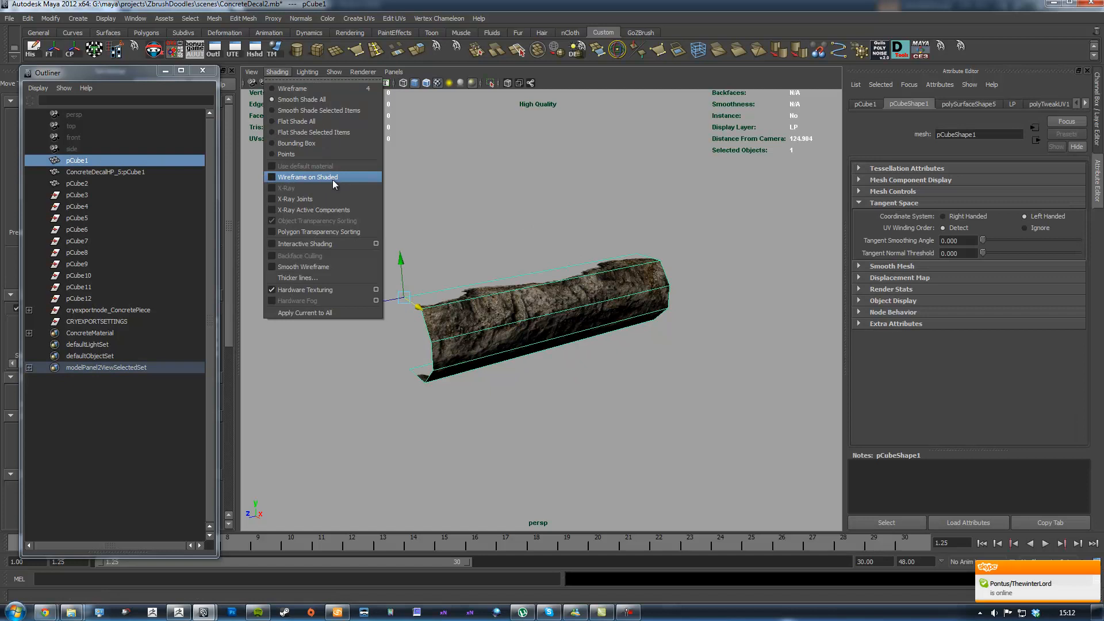
pyautogui.click(355, 72)
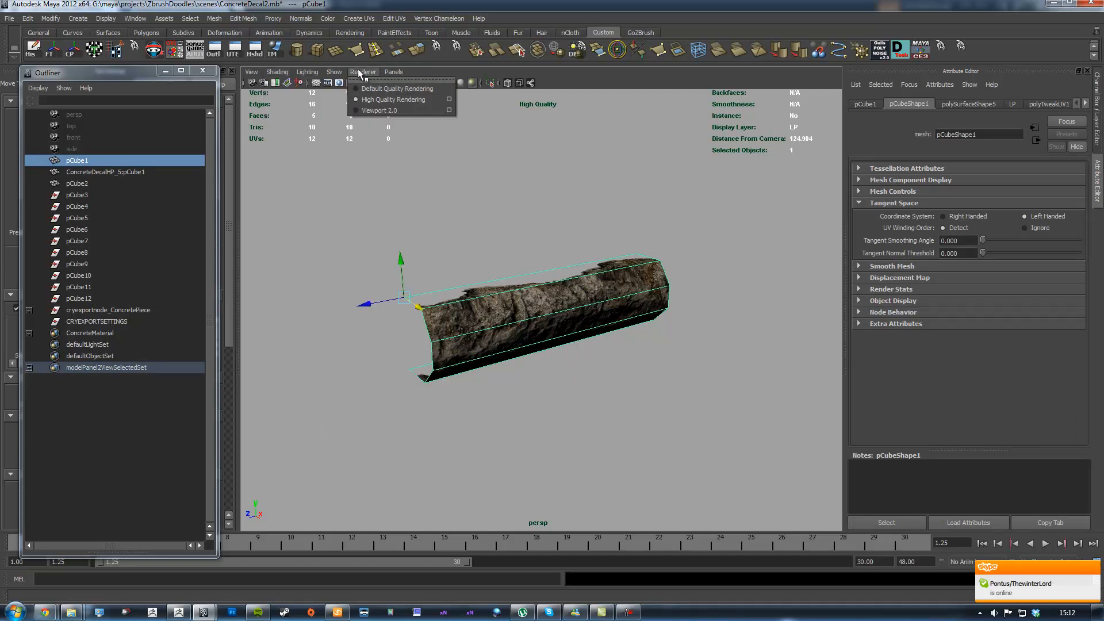
pyautogui.click(370, 89)
pyautogui.click(278, 72)
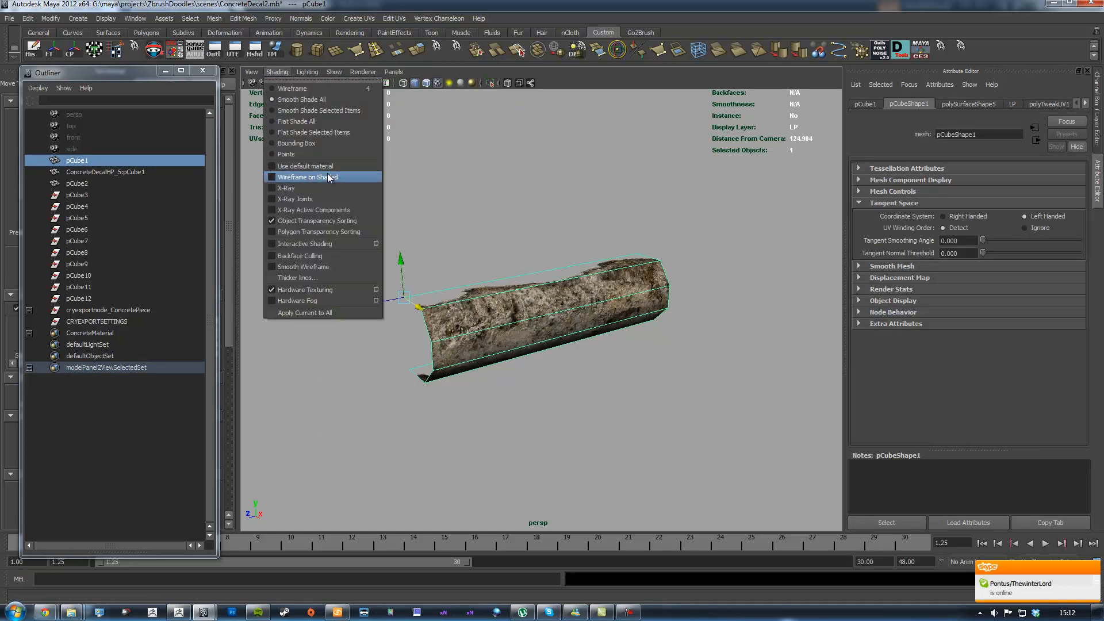
pyautogui.click(327, 167)
pyautogui.click(617, 244)
pyautogui.keyDown('alt'); pyautogui.moveTo(657, 258); pyautogui.dragTo(612, 265); pyautogui.keyUp('alt')
pyautogui.click(627, 307)
pyautogui.keyDown('alt'); pyautogui.moveTo(722, 311); pyautogui.dragTo(670, 389); pyautogui.keyUp('alt')
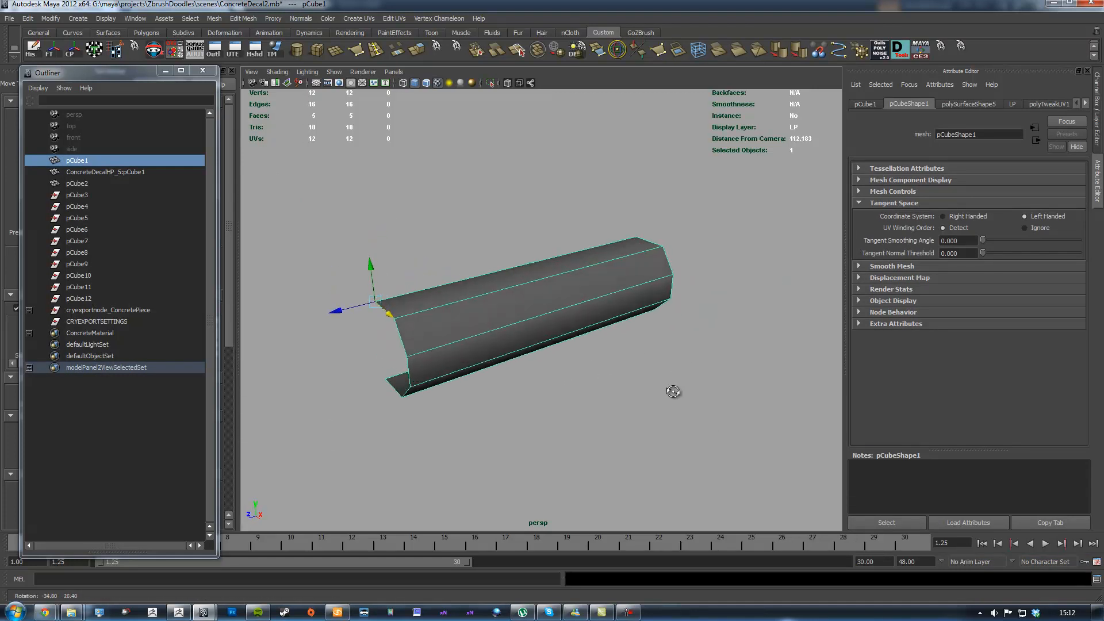
# Step: Turn off the default material display, try Viewport 2.0 and return the viewport to High Quality Rendering
pyautogui.click(274, 75)
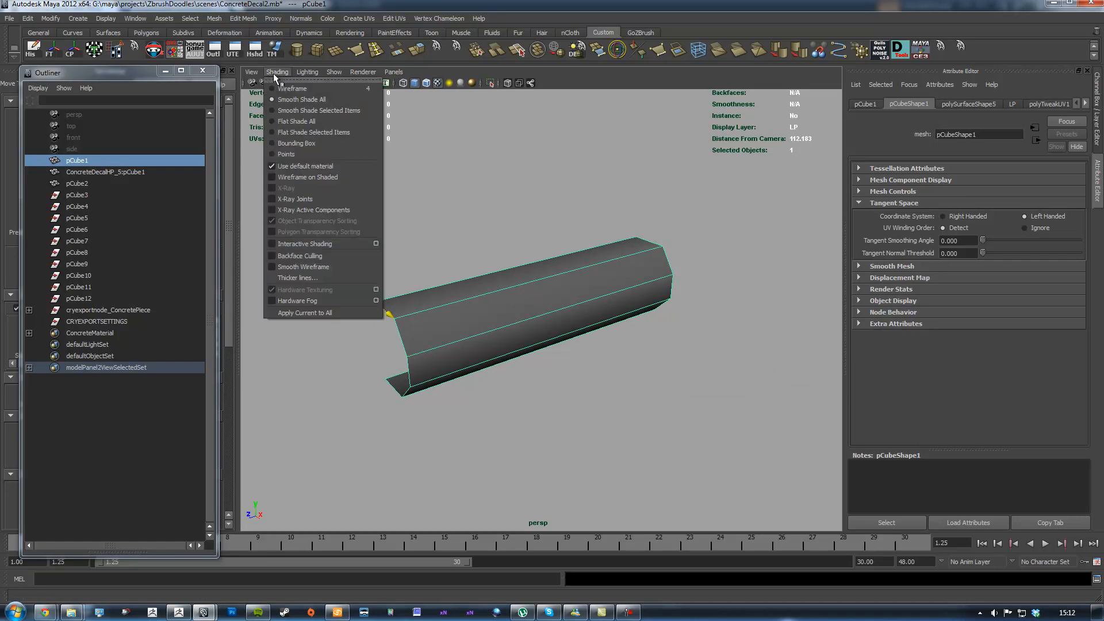
pyautogui.click(318, 168)
pyautogui.click(362, 73)
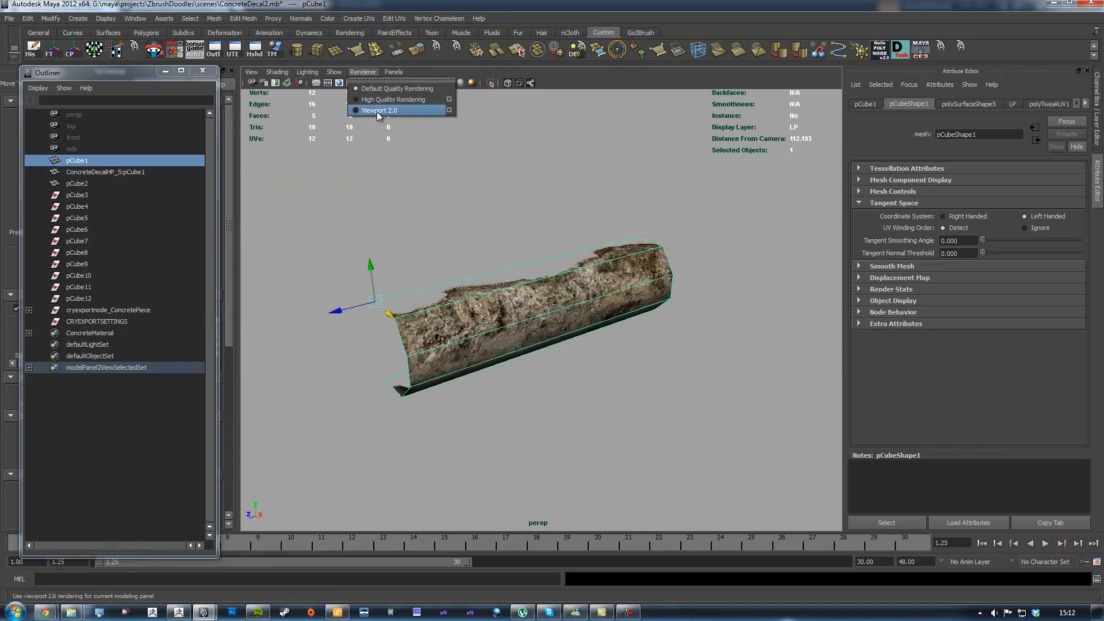
pyautogui.click(377, 111)
pyautogui.click(358, 72)
pyautogui.click(382, 99)
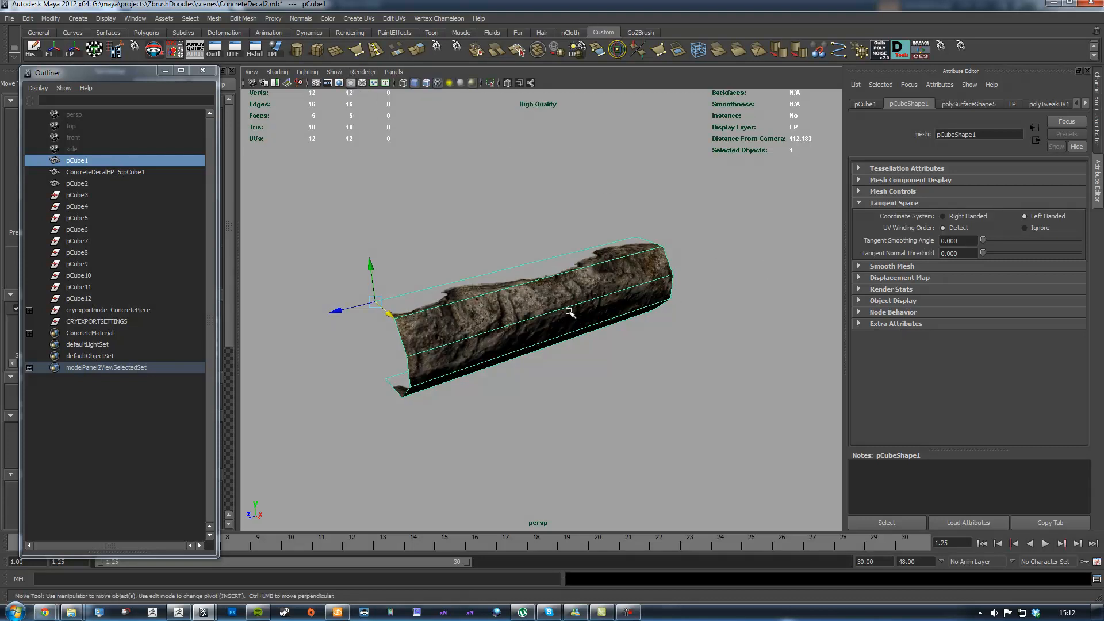
# Step: Select the concrete slab mesh and examine its geometry and the decal running around its edge
pyautogui.keyDown('alt'); pyautogui.moveTo(396, 335); pyautogui.dragTo(619, 298, button='middle'); pyautogui.keyUp('alt')
pyautogui.keyDown('alt'); pyautogui.moveTo(619, 298); pyautogui.dragTo(379, 354, button='right'); pyautogui.keyUp('alt')
pyautogui.keyDown('alt'); pyautogui.moveTo(380, 354); pyautogui.dragTo(564, 337, button='middle'); pyautogui.keyUp('alt')
pyautogui.click(557, 343)
pyautogui.keyDown('alt'); pyautogui.moveTo(695, 365); pyautogui.dragTo(776, 321, button='middle'); pyautogui.keyUp('alt')
pyautogui.keyDown('alt'); pyautogui.moveTo(776, 322); pyautogui.dragTo(575, 323, button='right'); pyautogui.keyUp('alt')
pyautogui.keyDown('alt'); pyautogui.moveTo(575, 324); pyautogui.dragTo(601, 289, button='middle'); pyautogui.keyUp('alt')
pyautogui.keyDown('alt'); pyautogui.moveTo(601, 289); pyautogui.dragTo(690, 324, button='right'); pyautogui.keyUp('alt')
pyautogui.keyDown('alt'); pyautogui.moveTo(690, 324); pyautogui.dragTo(667, 333); pyautogui.keyUp('alt')
pyautogui.keyDown('alt'); pyautogui.moveTo(622, 356); pyautogui.dragTo(677, 333, button='middle'); pyautogui.keyUp('alt')
pyautogui.keyDown('alt'); pyautogui.moveTo(677, 333); pyautogui.dragTo(605, 388); pyautogui.keyUp('alt')
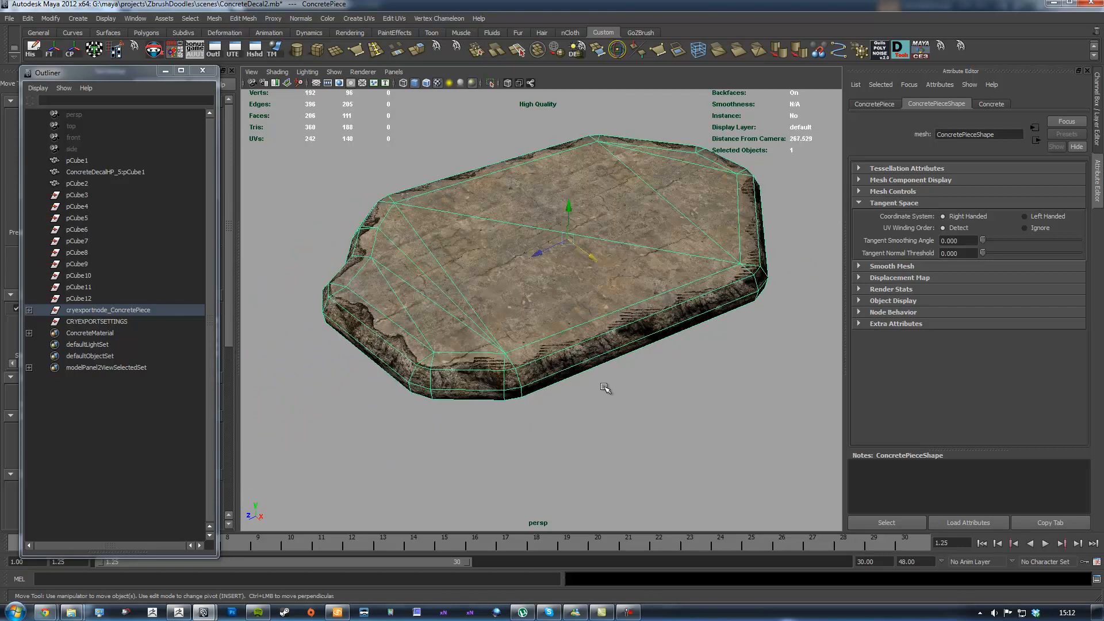
# Step: Lift the decal ring mesh vertically above the concrete slab to separate the two
pyautogui.keyDown('shift'); pyautogui.click(556, 345); pyautogui.keyUp('shift')
pyautogui.keyDown('shift'); pyautogui.click(541, 259); pyautogui.keyUp('shift')
pyautogui.moveTo(506, 327); pyautogui.dragTo(494, 265)
pyautogui.keyDown('alt'); pyautogui.moveTo(710, 265); pyautogui.dragTo(706, 301, button='middle'); pyautogui.keyUp('alt')
pyautogui.keyDown('alt'); pyautogui.moveTo(750, 294); pyautogui.dragTo(624, 310); pyautogui.keyUp('alt')
# Step: Select the faces of the concrete slab mesh beneath the raised decal ring
pyautogui.click(620, 308)
pyautogui.moveTo(692, 245); pyautogui.dragTo(387, 334)
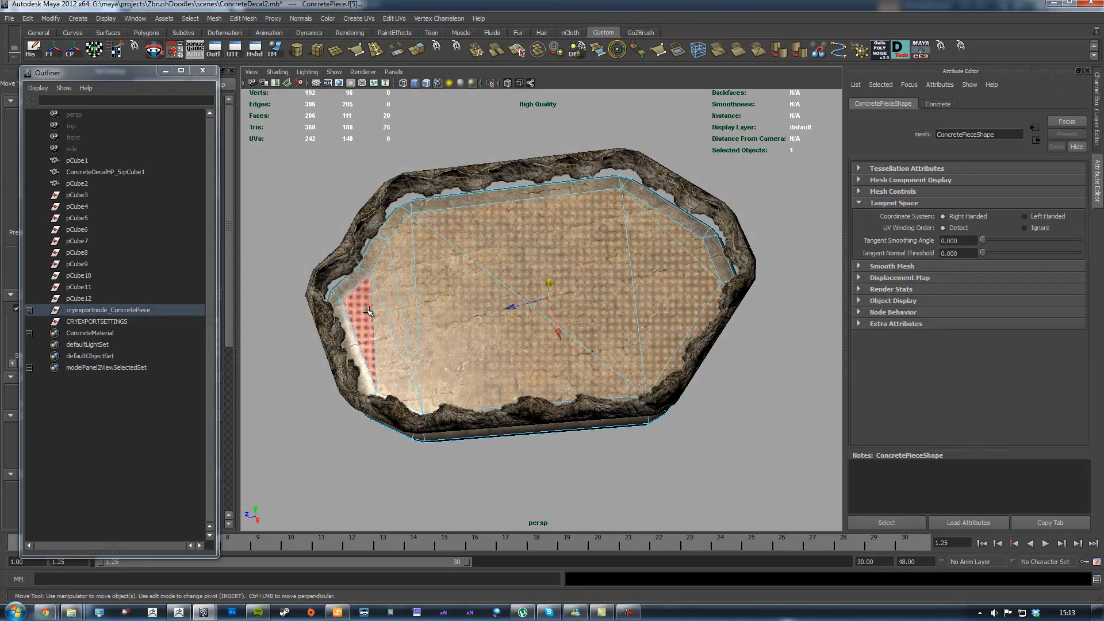
pyautogui.keyDown('alt'); pyautogui.moveTo(644, 310); pyautogui.dragTo(638, 252); pyautogui.keyUp('alt')
pyautogui.click(655, 267)
pyautogui.keyDown('ctrl'); pyautogui.click(660, 262); pyautogui.keyUp('ctrl')
# Step: Compare the straight decal strip beside the slab with the raised decal ring, selecting each in turn
pyautogui.keyDown('alt'); pyautogui.moveTo(749, 240); pyautogui.dragTo(613, 282, button='middle'); pyautogui.keyUp('alt')
pyautogui.click(746, 174)
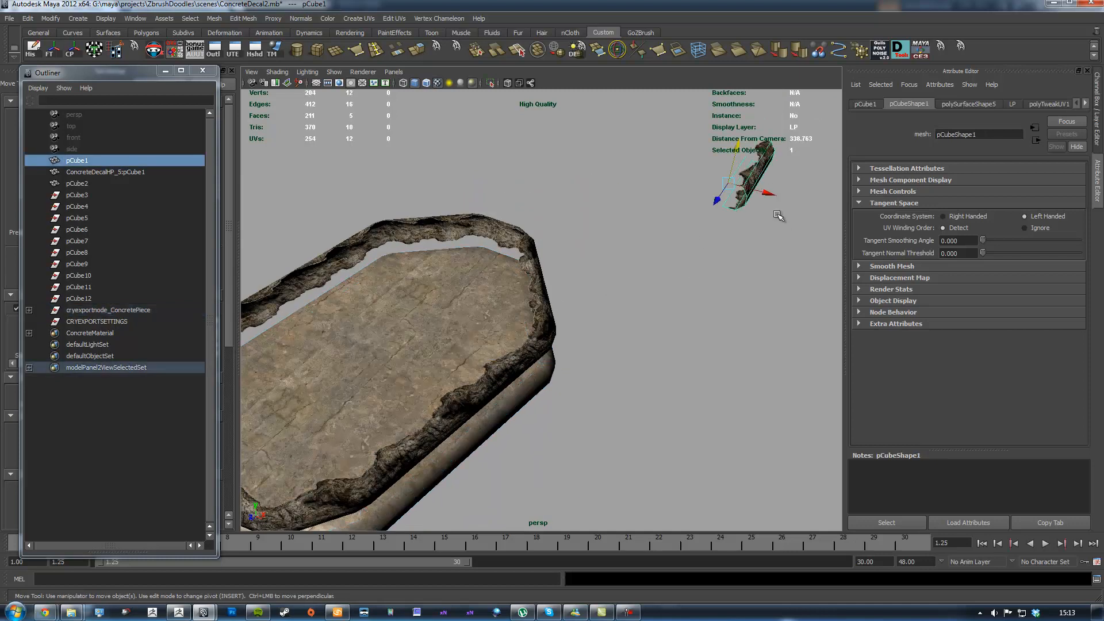
pyautogui.keyDown('alt'); pyautogui.moveTo(771, 212); pyautogui.dragTo(545, 369); pyautogui.keyUp('alt')
pyautogui.keyDown('alt'); pyautogui.moveTo(374, 261); pyautogui.dragTo(485, 363); pyautogui.keyUp('alt')
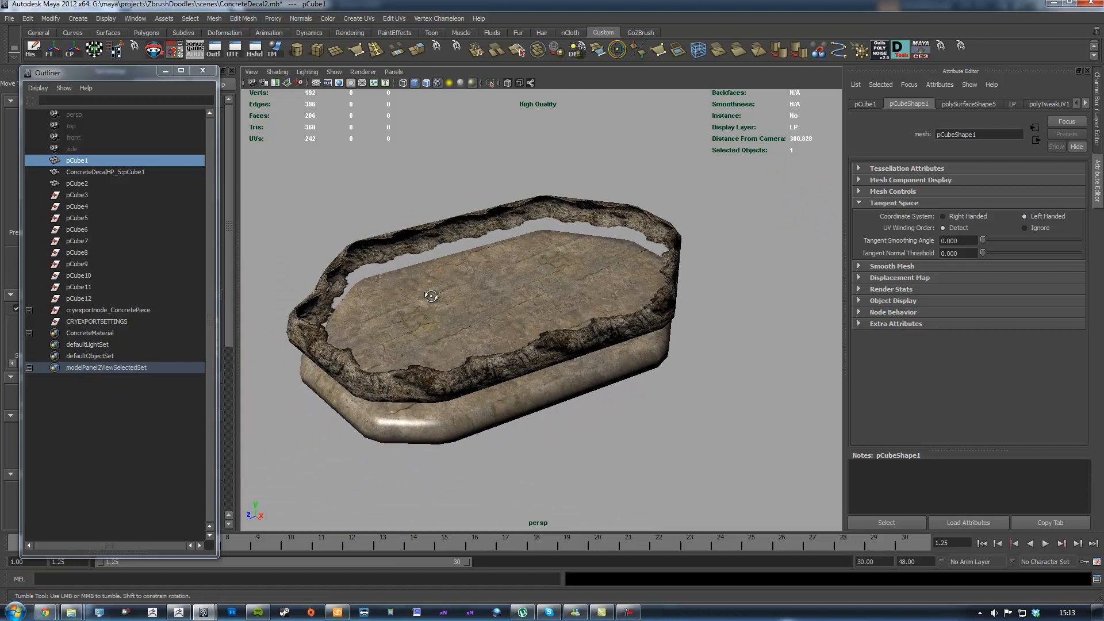
pyautogui.keyDown('alt'); pyautogui.moveTo(428, 297); pyautogui.dragTo(411, 275); pyautogui.keyUp('alt')
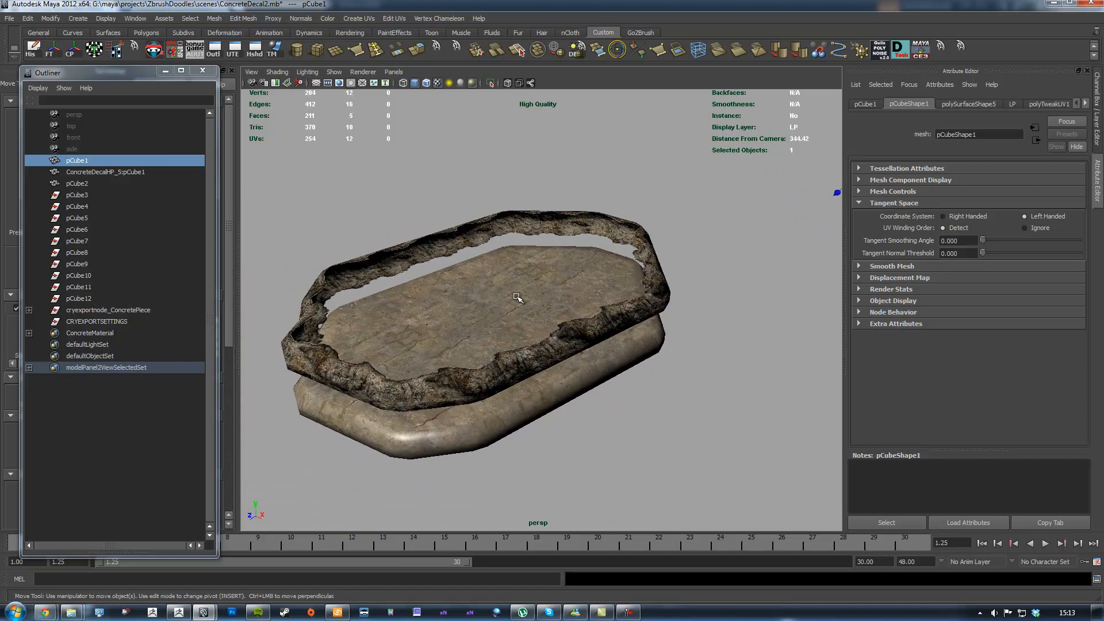
pyautogui.click(582, 226)
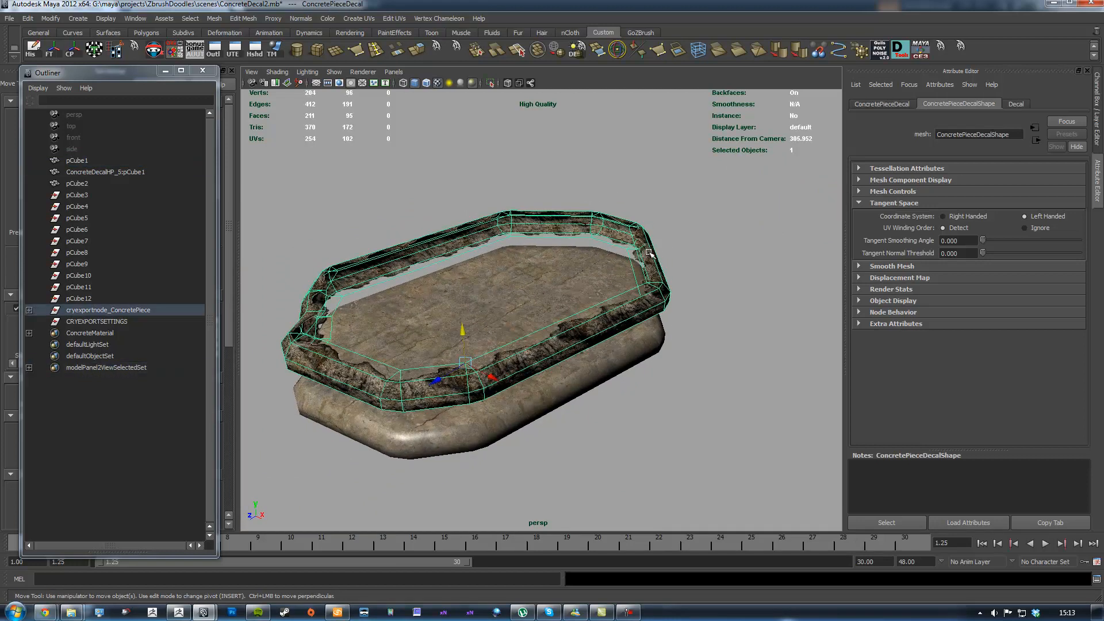
pyautogui.keyDown('alt'); pyautogui.moveTo(645, 250); pyautogui.dragTo(759, 228); pyautogui.keyUp('alt')
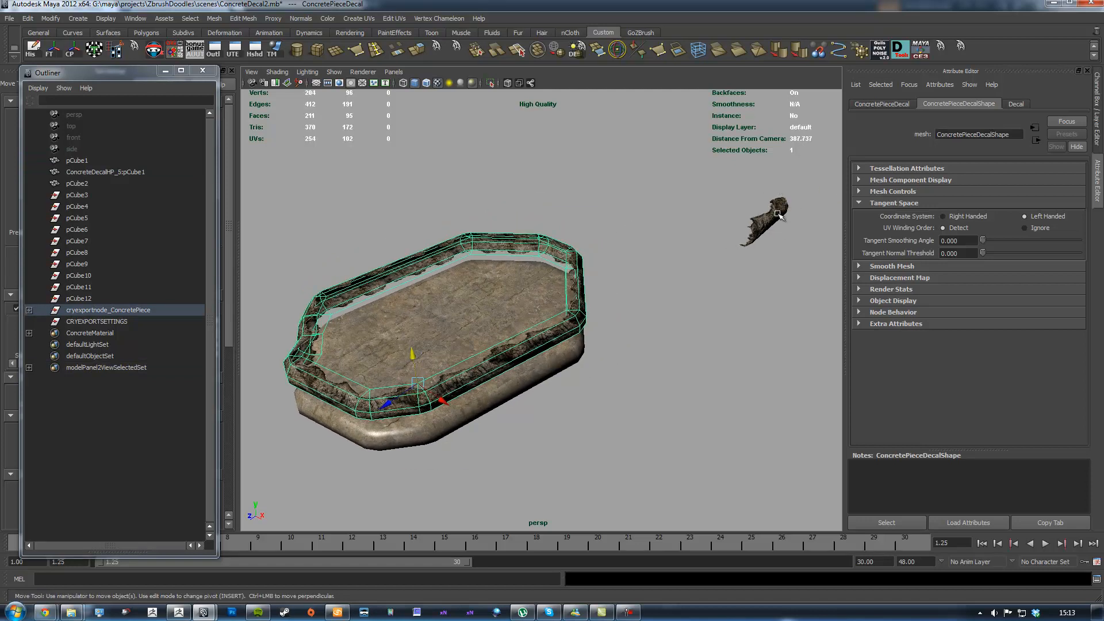
# Step: Examine the decal strip from the side and inspect the wireframe of the decal ring around the slab
pyautogui.keyDown('alt'); pyautogui.moveTo(778, 229); pyautogui.dragTo(672, 341); pyautogui.keyUp('alt')
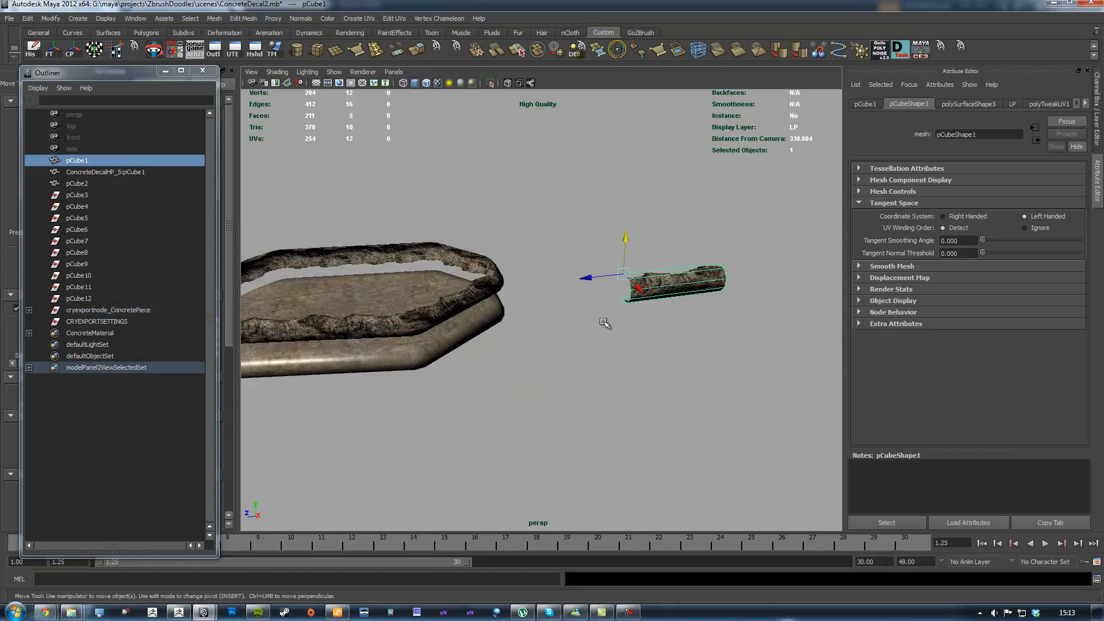
pyautogui.keyDown('alt'); pyautogui.moveTo(520, 257); pyautogui.dragTo(634, 221, button='middle'); pyautogui.keyUp('alt')
pyautogui.click(628, 229)
pyautogui.moveTo(574, 252)
pyautogui.keyDown('alt'); pyautogui.mouseDown()
pyautogui.moveTo(591, 240)
pyautogui.moveTo(594, 249)
pyautogui.mouseUp(); pyautogui.keyUp('alt')
pyautogui.keyDown('alt'); pyautogui.moveTo(553, 266); pyautogui.dragTo(637, 267, button='middle'); pyautogui.keyUp('alt')
pyautogui.keyDown('alt'); pyautogui.moveTo(637, 267); pyautogui.dragTo(685, 269, button='right'); pyautogui.keyUp('alt')
pyautogui.keyDown('alt'); pyautogui.moveTo(586, 238); pyautogui.dragTo(618, 265); pyautogui.keyUp('alt')
pyautogui.keyDown('alt'); pyautogui.moveTo(618, 264); pyautogui.dragTo(565, 262, button='right'); pyautogui.keyUp('alt')
pyautogui.keyDown('alt'); pyautogui.moveTo(565, 262); pyautogui.dragTo(628, 269, button='middle'); pyautogui.keyUp('alt')
pyautogui.click(648, 286)
pyautogui.keyDown('alt'); pyautogui.moveTo(586, 227); pyautogui.dragTo(673, 291); pyautogui.keyUp('alt')
pyautogui.keyDown('alt'); pyautogui.moveTo(673, 290); pyautogui.dragTo(697, 304, button='right'); pyautogui.keyUp('alt')
pyautogui.keyDown('alt'); pyautogui.moveTo(698, 304); pyautogui.dragTo(654, 326); pyautogui.keyUp('alt')
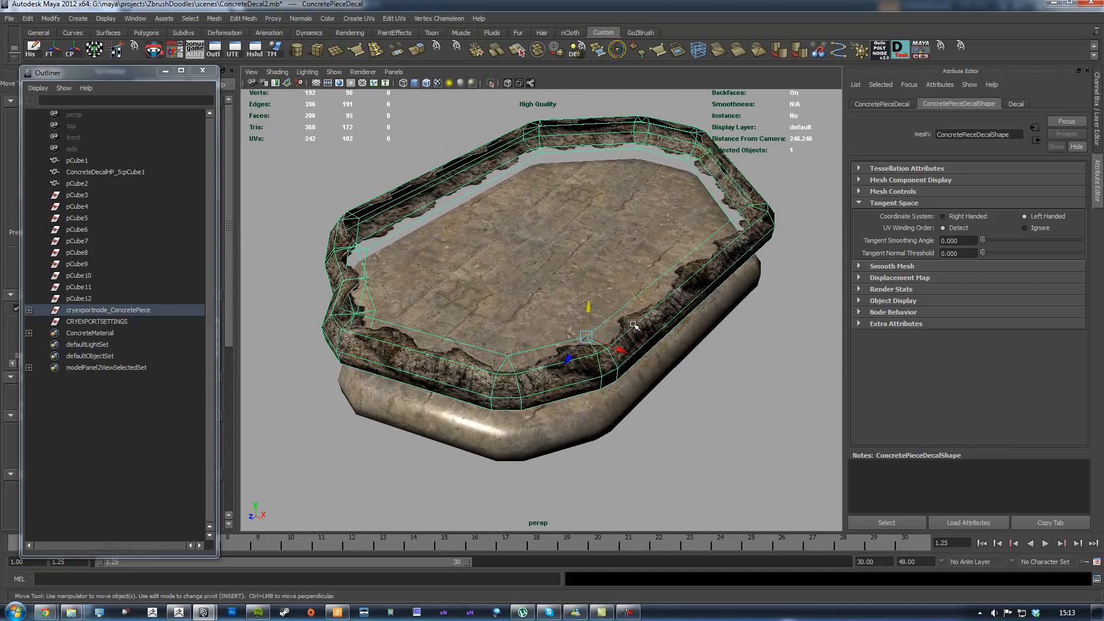
# Step: Undo the slab face selection and the raising of the decal ring
pyautogui.hotkey('ctrl', 'z')
pyautogui.hotkey('ctrl', 'z')
pyautogui.hotkey('ctrl', 'z')
pyautogui.hotkey('ctrl', 'z')
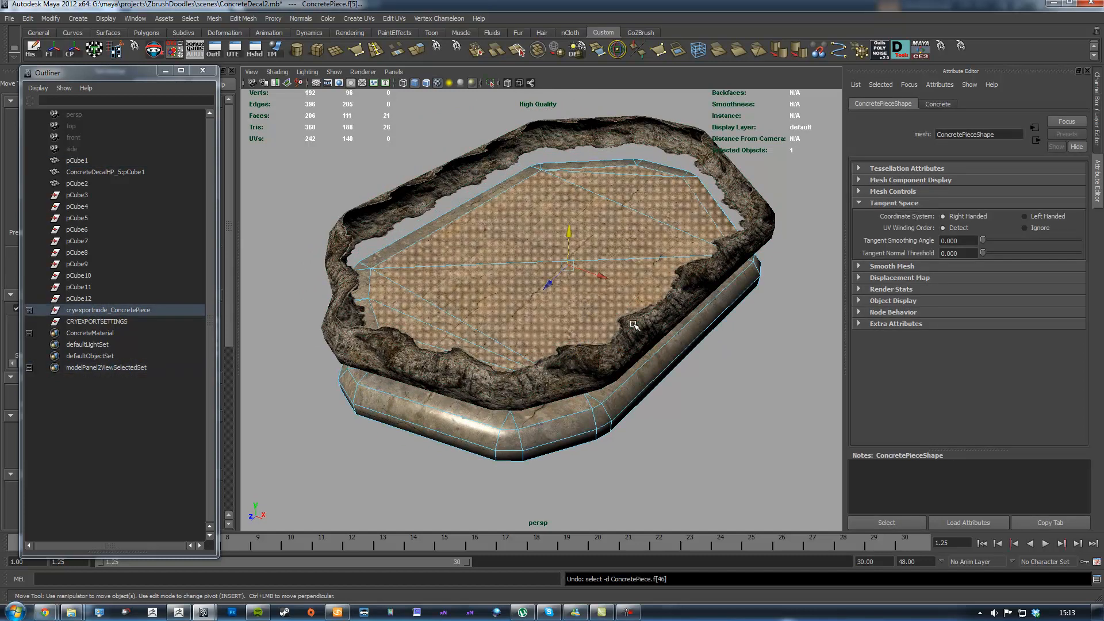
pyautogui.hotkey('ctrl', 'z')
pyautogui.hotkey('ctrl', 'z')
pyautogui.hotkey('ctrl', 'z')
pyautogui.hotkey('ctrl', 'z')
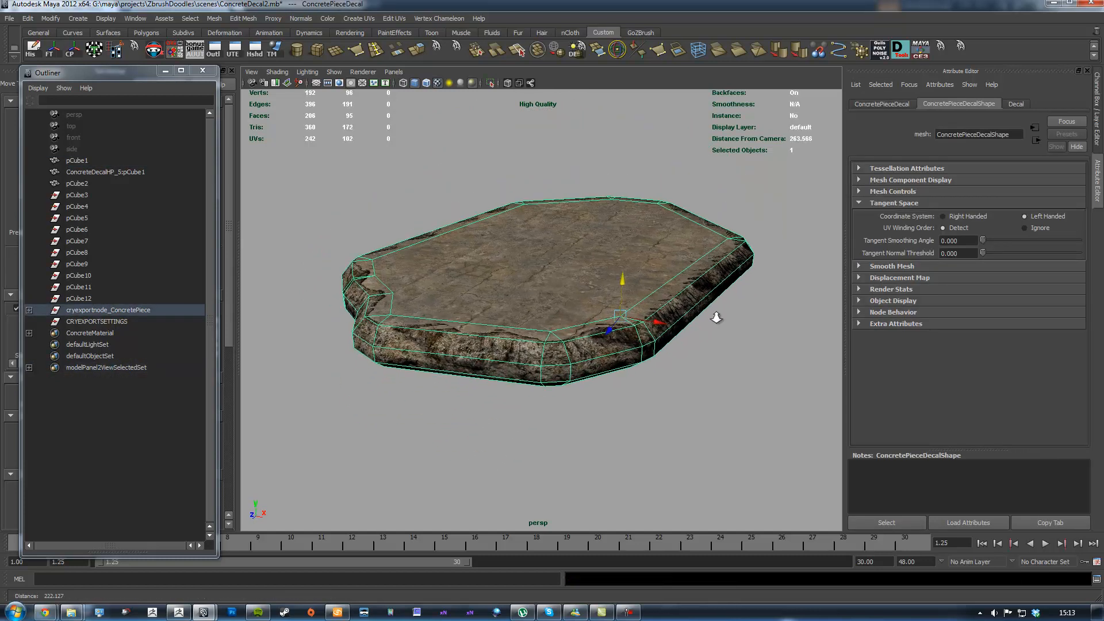
pyautogui.keyDown('alt'); pyautogui.moveTo(713, 311); pyautogui.dragTo(728, 332, button='right'); pyautogui.keyUp('alt')
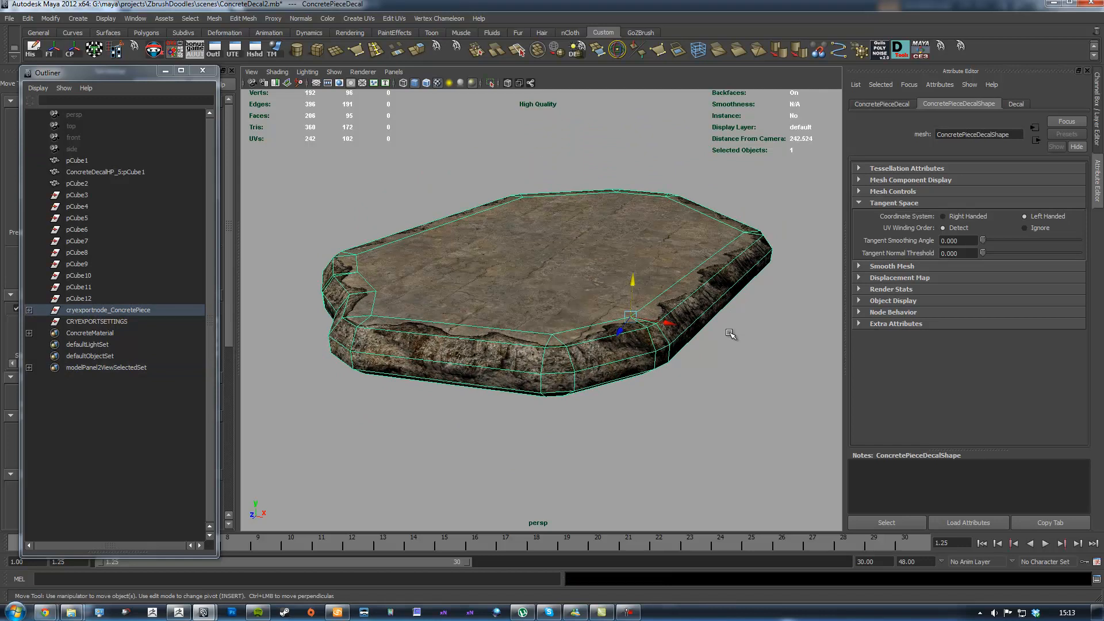
# Step: Switch to the CryEngine Sandbox editor, examine the rendered concrete slab's broken edge and return to Maya
pyautogui.hotkey('alt', 'Tab')
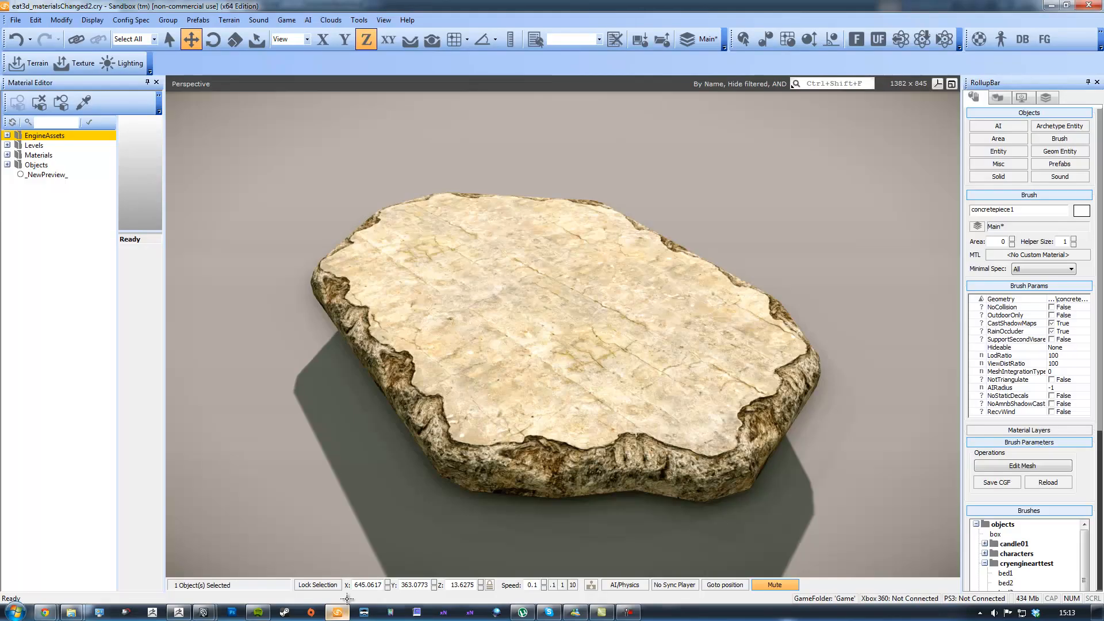
pyautogui.moveTo(543, 460); pyautogui.dragTo(546, 452, button='middle')
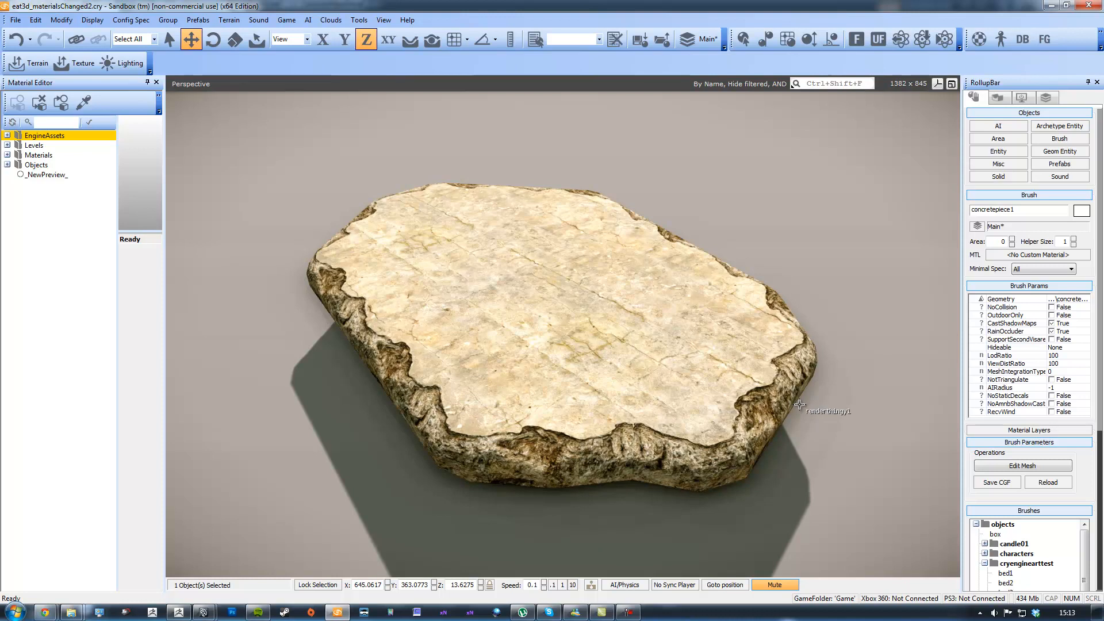
pyautogui.moveTo(338, 613)
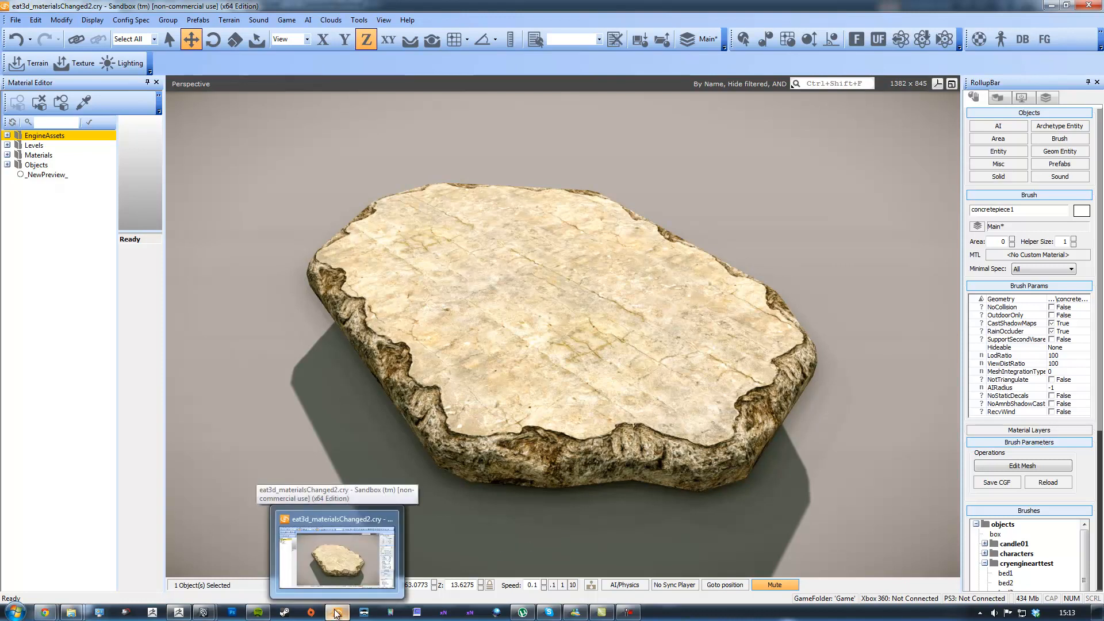
pyautogui.click(338, 613)
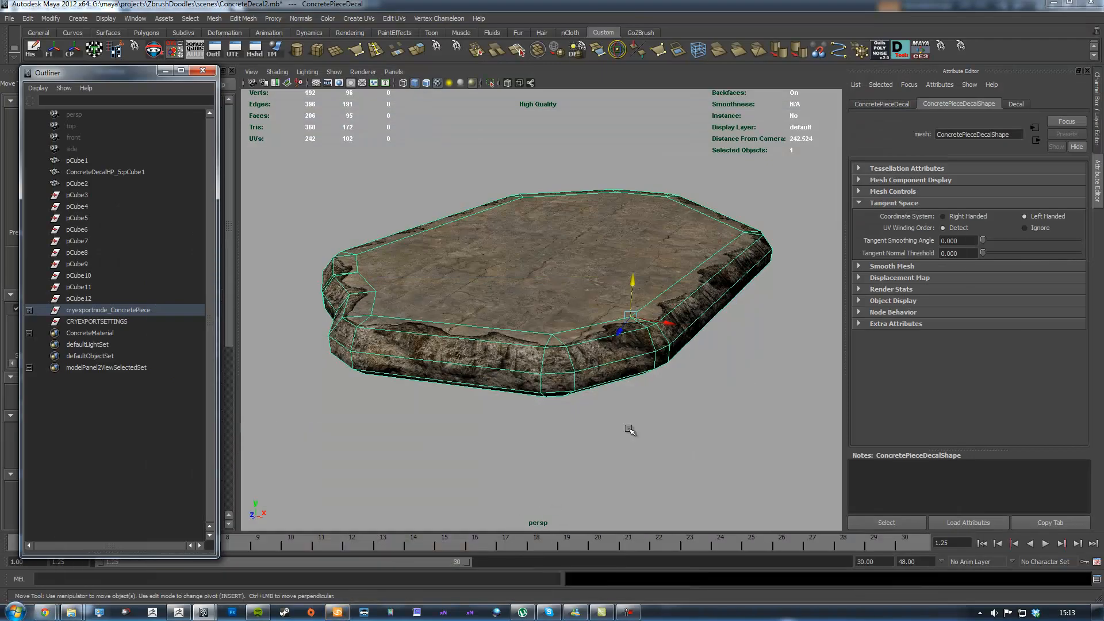
# Step: Examine the decal ring around the slab from several angles and clear its selection to show the slab without wireframe
pyautogui.keyDown('alt'); pyautogui.moveTo(684, 398); pyautogui.dragTo(637, 430); pyautogui.keyUp('alt')
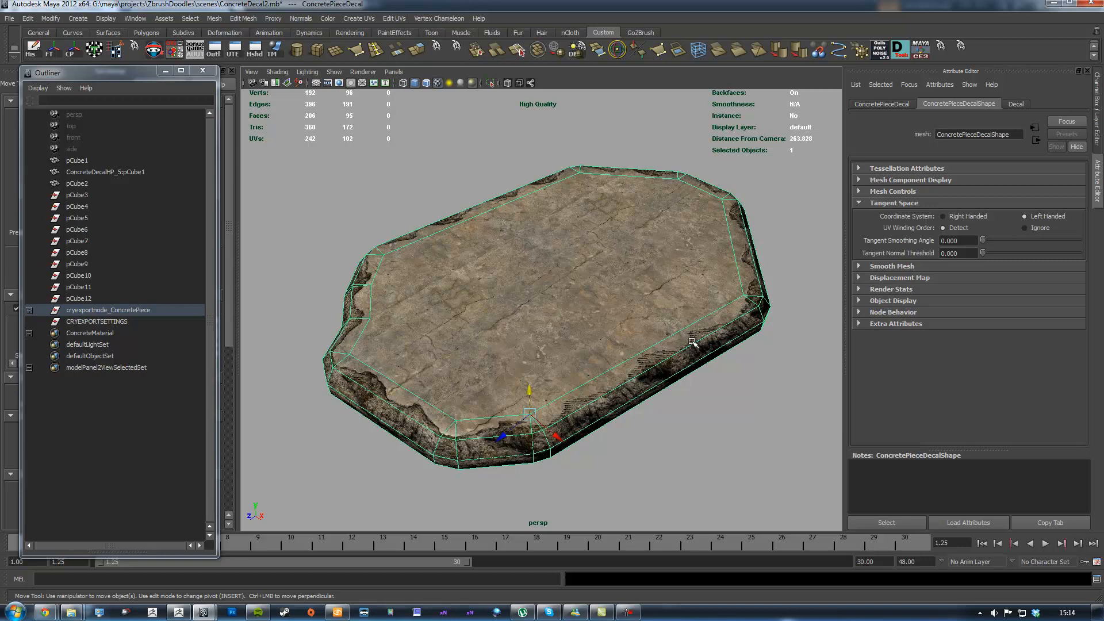
pyautogui.keyDown('alt'); pyautogui.moveTo(715, 329); pyautogui.dragTo(748, 314); pyautogui.keyUp('alt')
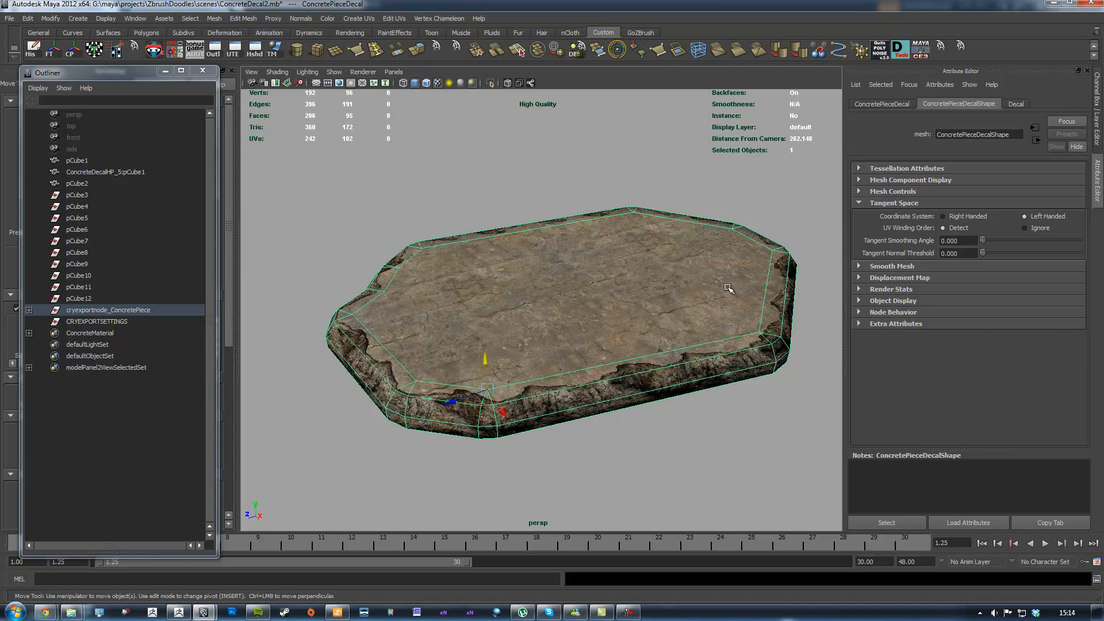
pyautogui.rightClick(723, 350)
pyautogui.click(803, 392)
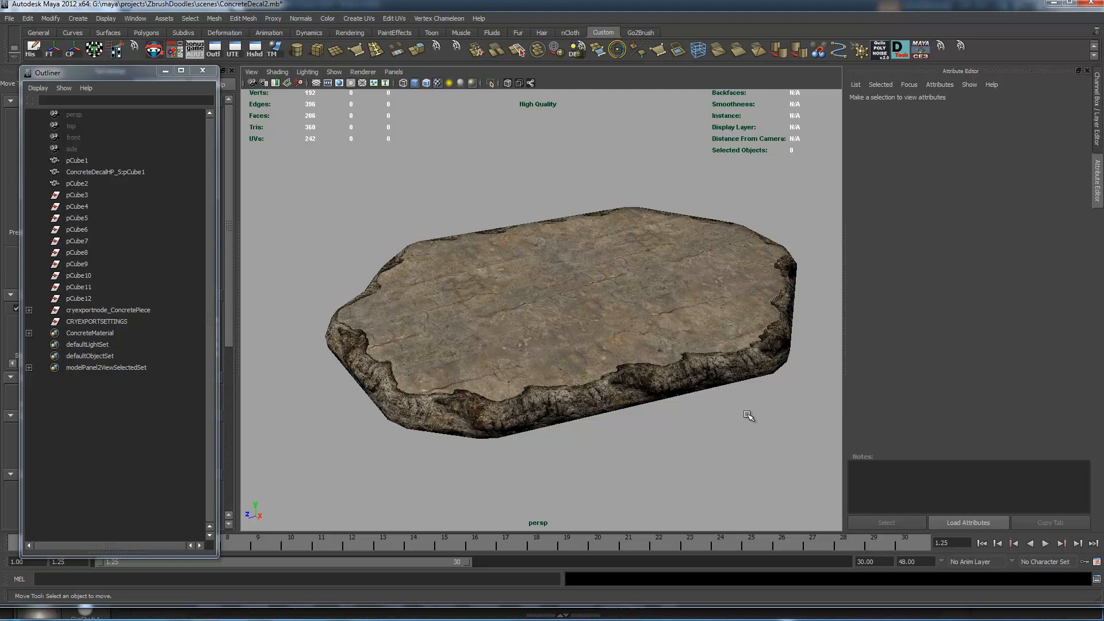
# Step: Switch to the CryEngine Sandbox editor and examine the rendered concrete slab with its broken decal edge
pyautogui.hotkey('alt', 'Tab')
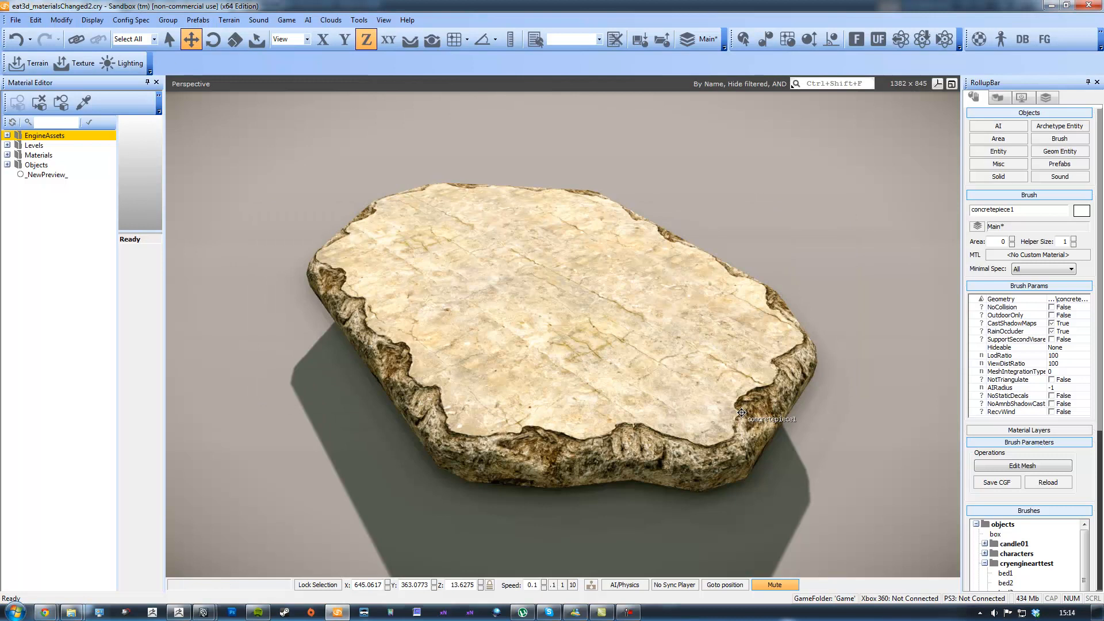
pyautogui.moveTo(630, 384); pyautogui.dragTo(626, 383, button='right')
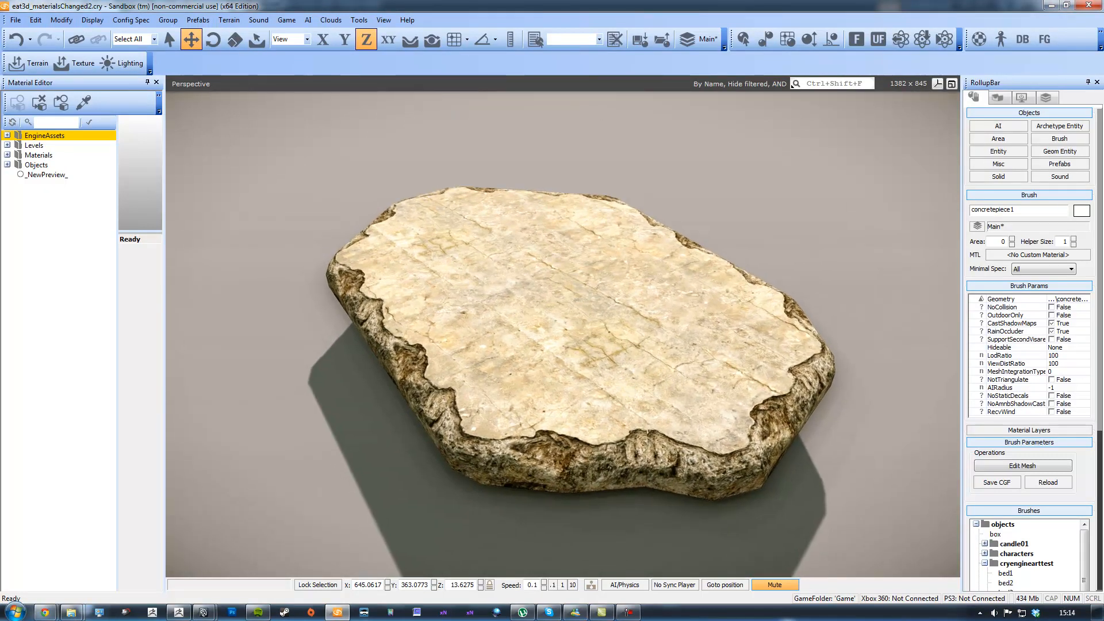
pyautogui.moveTo(855, 176); pyautogui.dragTo(855, 176, button='right')
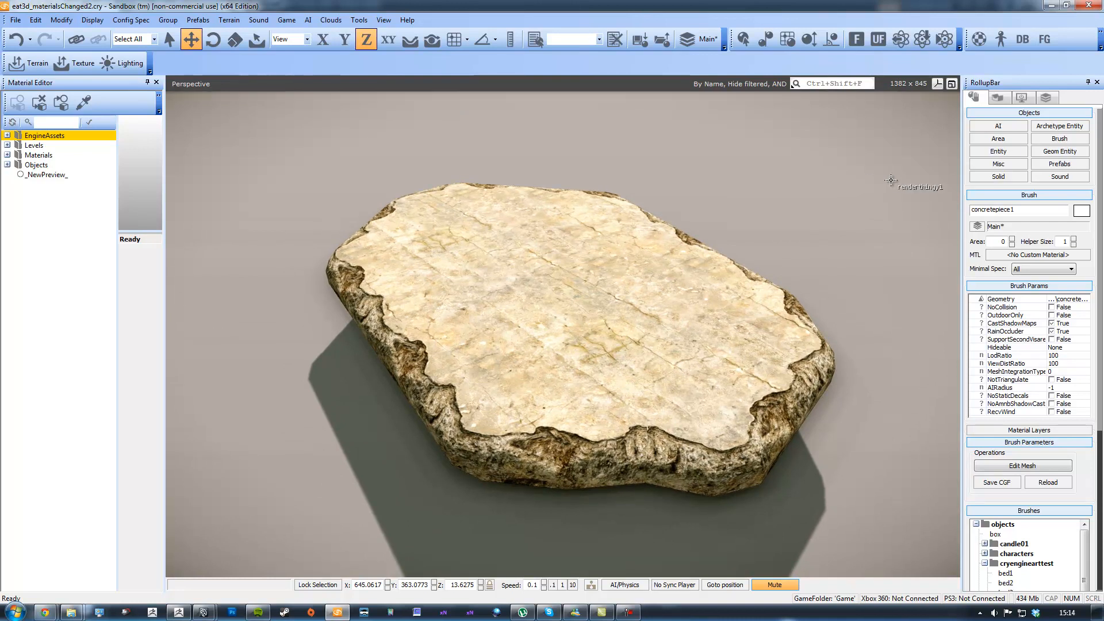
# Step: Switch to ZBrush, inspect the sculpted broken-concrete strip from different angles and minimize it to return to the Sandbox editor
pyautogui.click(179, 612)
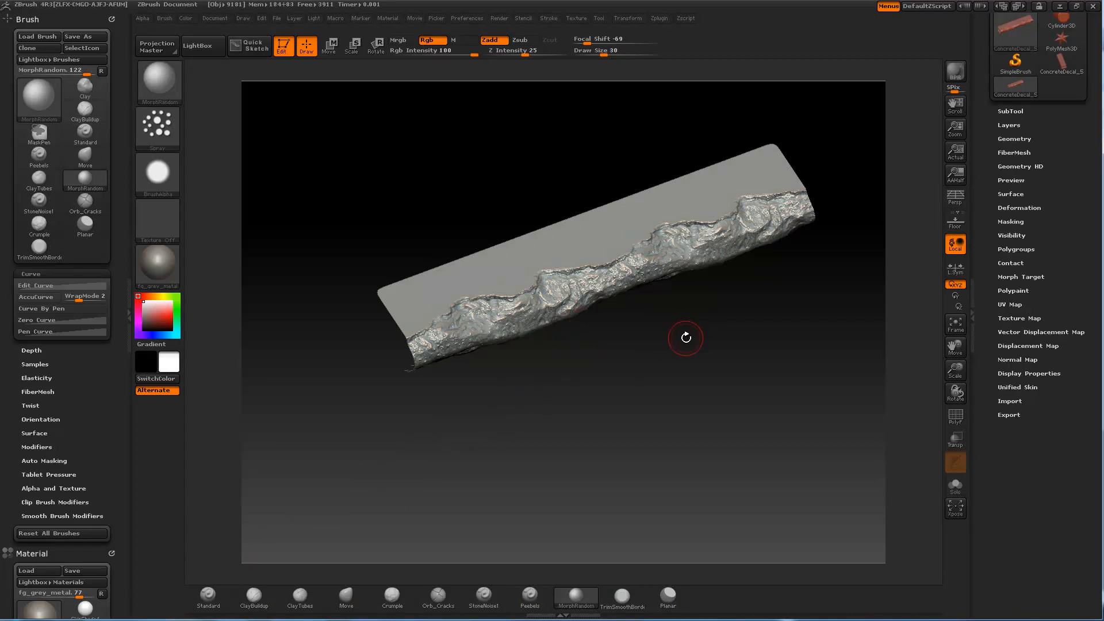
pyautogui.moveTo(683, 339); pyautogui.dragTo(656, 372)
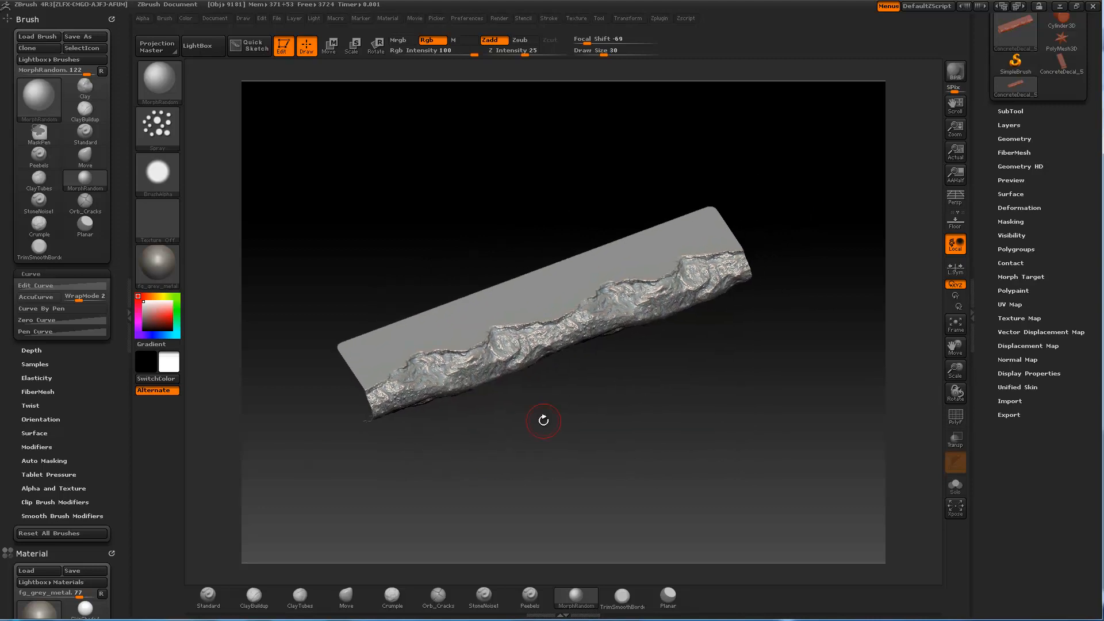
pyautogui.moveTo(557, 403)
pyautogui.mouseDown()
pyautogui.moveTo(585, 441)
pyautogui.moveTo(730, 431)
pyautogui.moveTo(676, 414)
pyautogui.moveTo(663, 324)
pyautogui.moveTo(671, 393)
pyautogui.moveTo(692, 410)
pyautogui.moveTo(687, 364)
pyautogui.moveTo(697, 392)
pyautogui.moveTo(677, 394)
pyautogui.mouseUp()
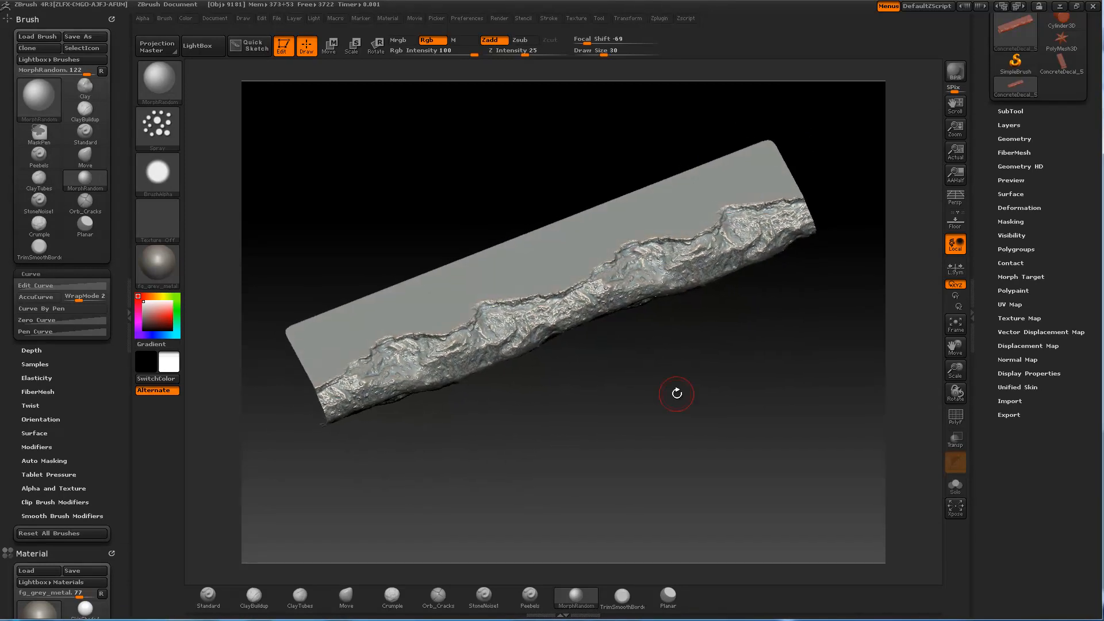
pyautogui.click(1060, 5)
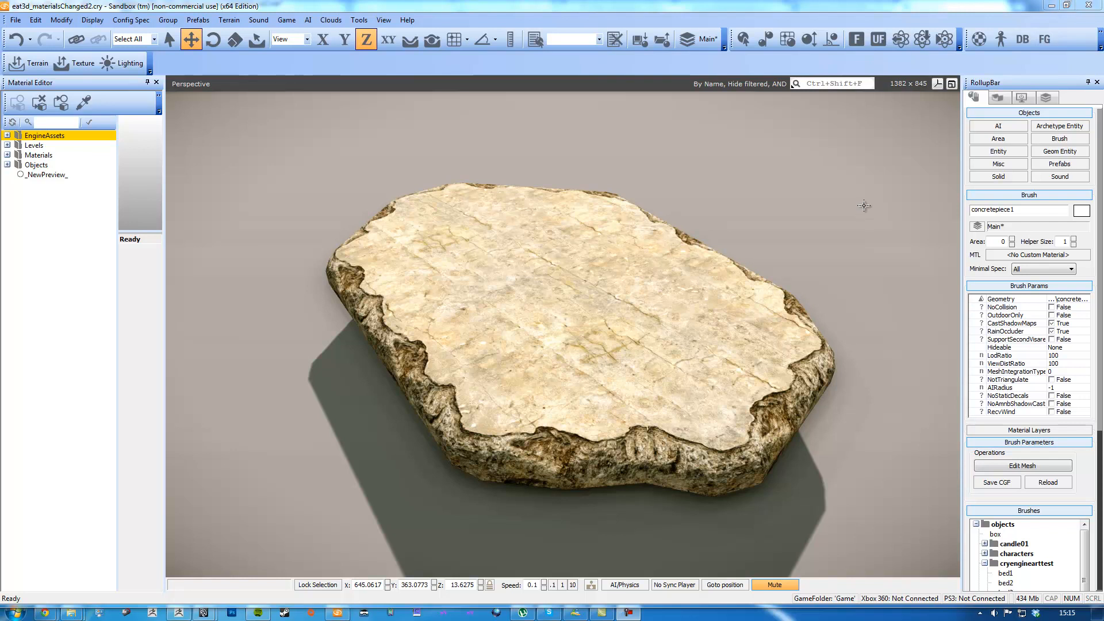